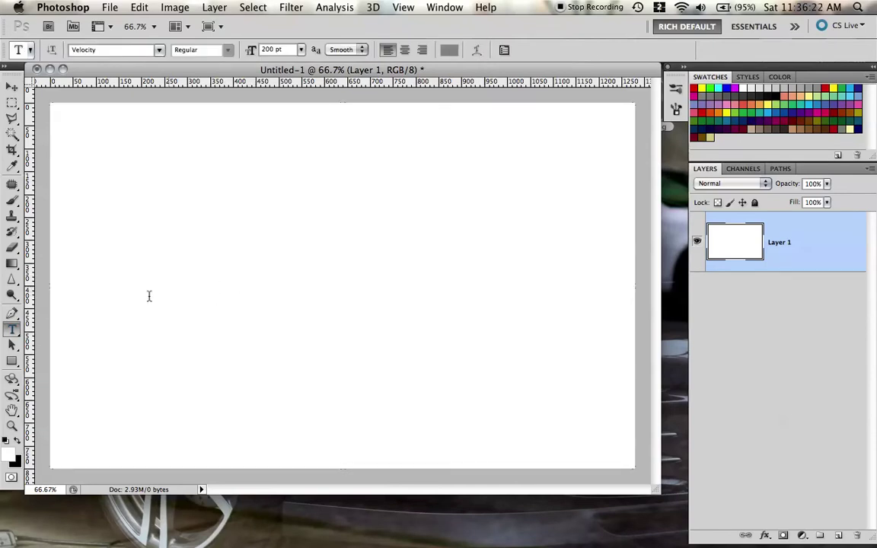
- Add the text "youtube" in 200 pt Velocity and place it in the middle of the canvas
{"action": "left_click", "coordinate": [266, 280]}
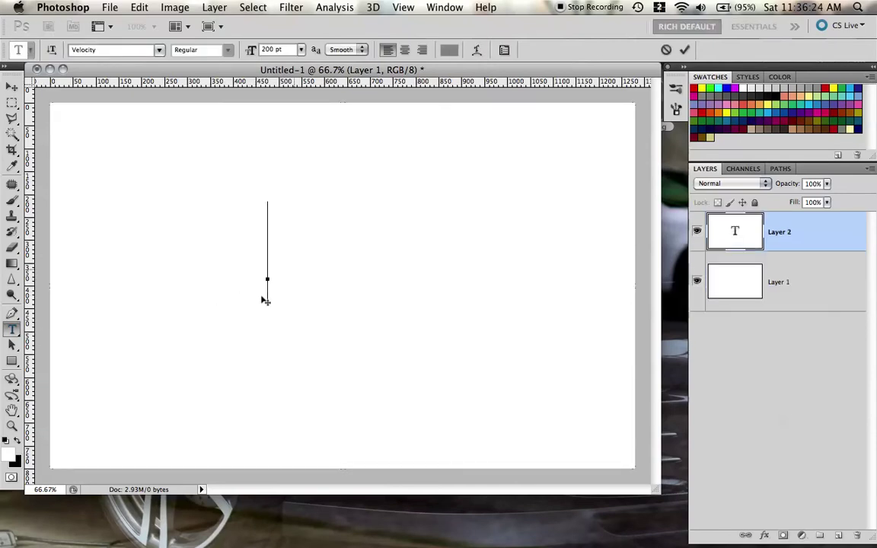
{"action": "type", "text": "youtube"}
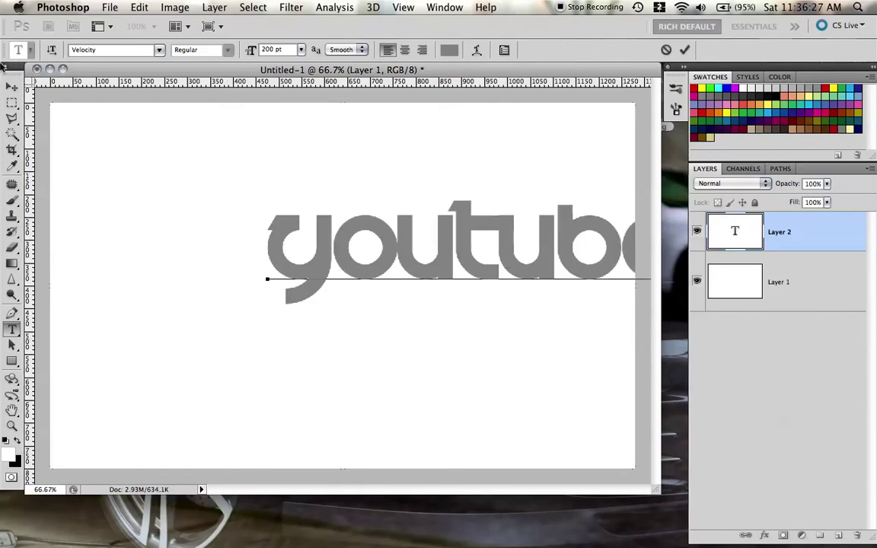
{"action": "left_click", "coordinate": [12, 86]}
{"action": "left_click_drag", "start_coordinate": [334, 259], "coordinate": [202, 286]}
{"action": "left_click", "coordinate": [768, 337]}
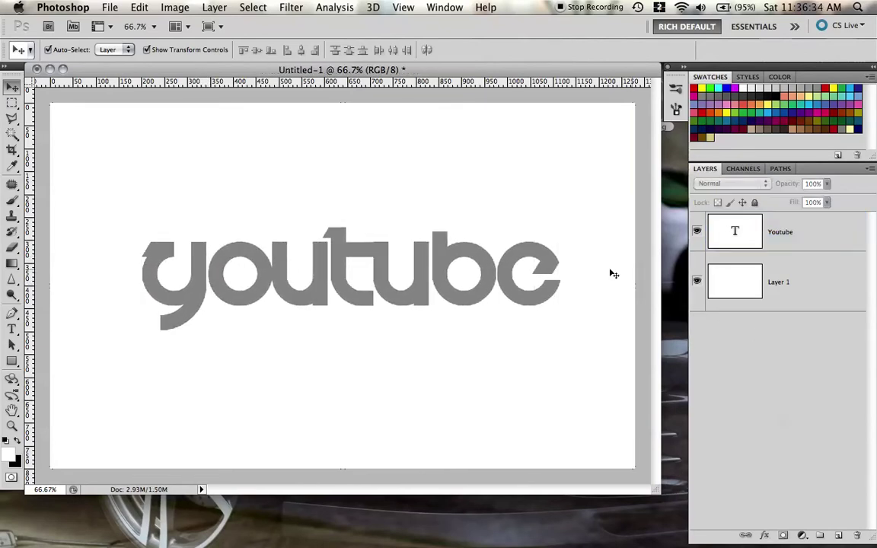
- Apply a Color Overlay layer style in red d33535 to the Youtube text layer
{"action": "left_click", "coordinate": [789, 241]}
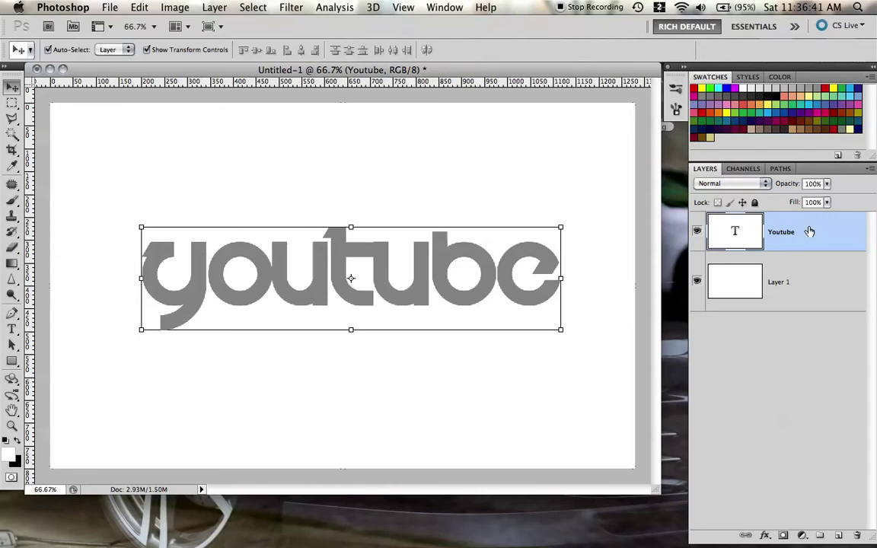
{"action": "double_click", "coordinate": [809, 231]}
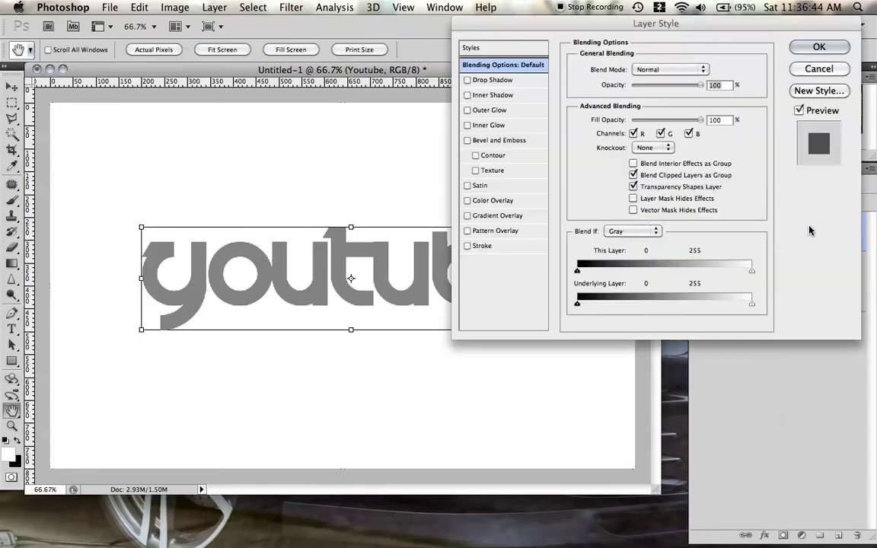
{"action": "left_click_drag", "start_coordinate": [663, 32], "coordinate": [545, 51]}
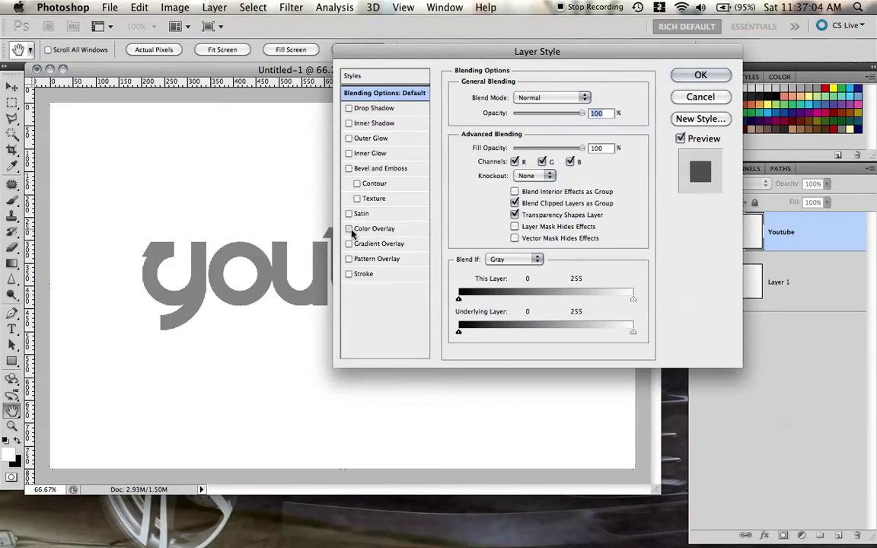
{"action": "left_click", "coordinate": [358, 231]}
{"action": "left_click", "coordinate": [401, 230]}
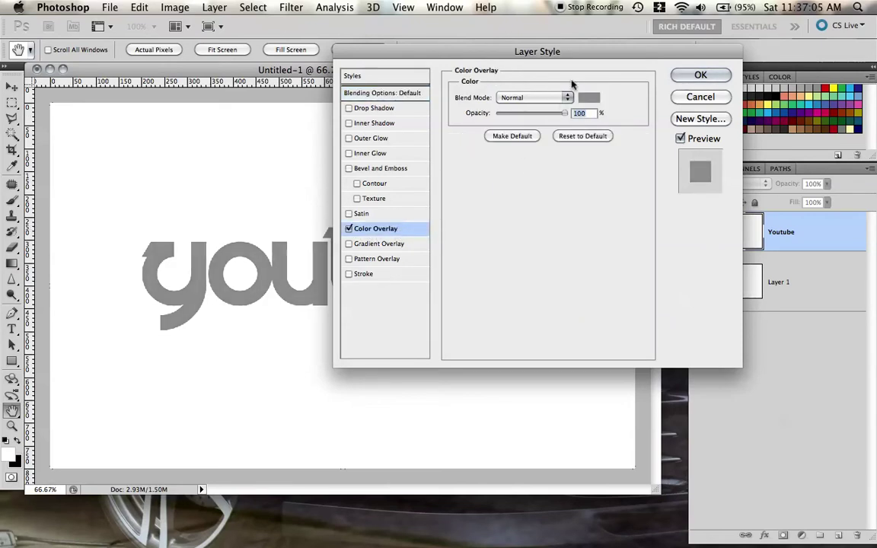
{"action": "left_click", "coordinate": [591, 99]}
{"action": "left_click", "coordinate": [630, 114]}
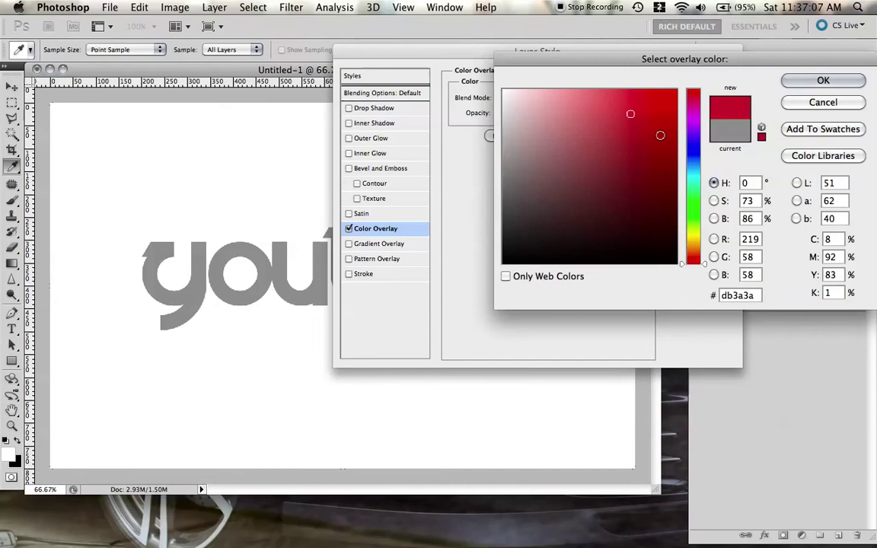
{"action": "left_click", "coordinate": [586, 162]}
{"action": "left_click_drag", "start_coordinate": [586, 162], "coordinate": [633, 120]}
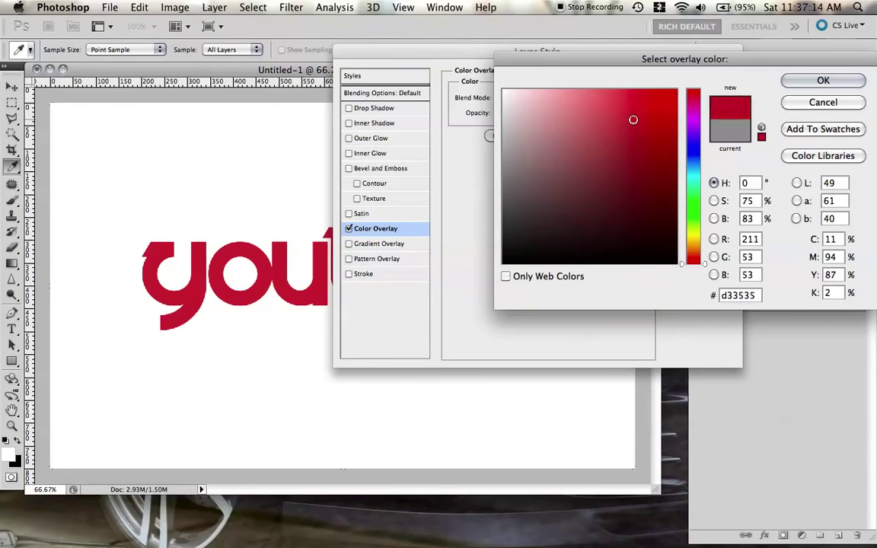
{"action": "left_click", "coordinate": [821, 79]}
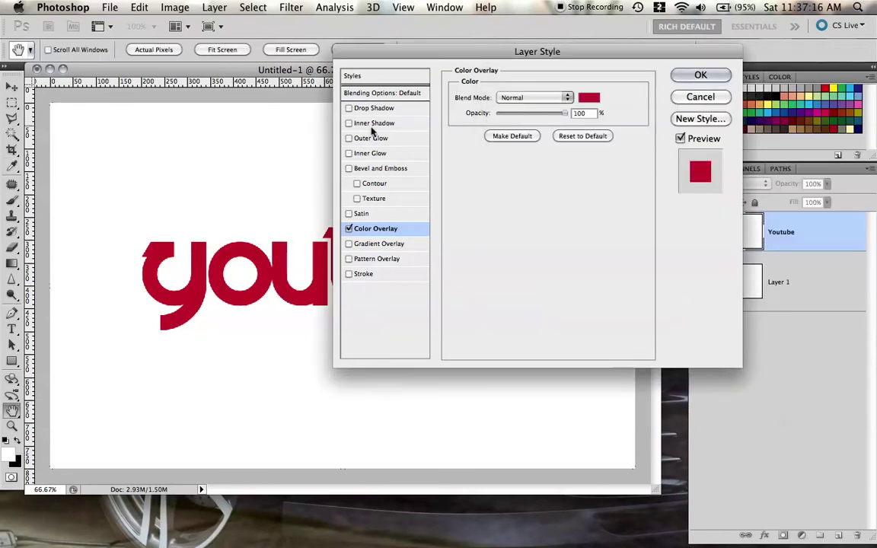
- Add a Stroke effect to the text and set its size to 8 px
{"action": "left_click_drag", "start_coordinate": [459, 53], "coordinate": [477, 51]}
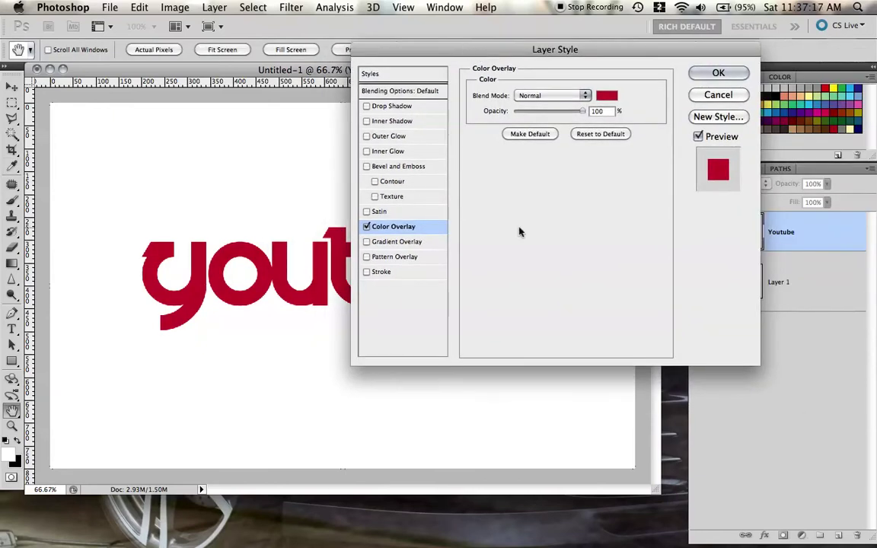
{"action": "left_click", "coordinate": [366, 273]}
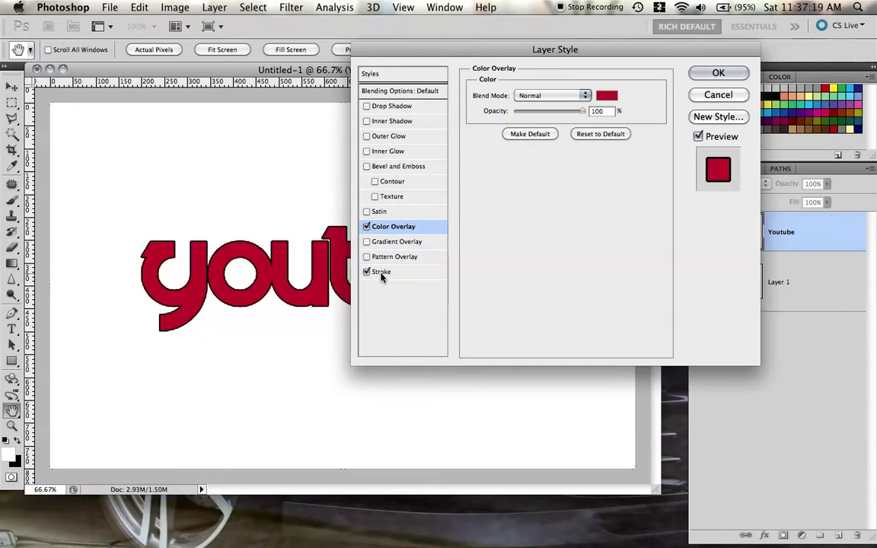
{"action": "left_click", "coordinate": [389, 275]}
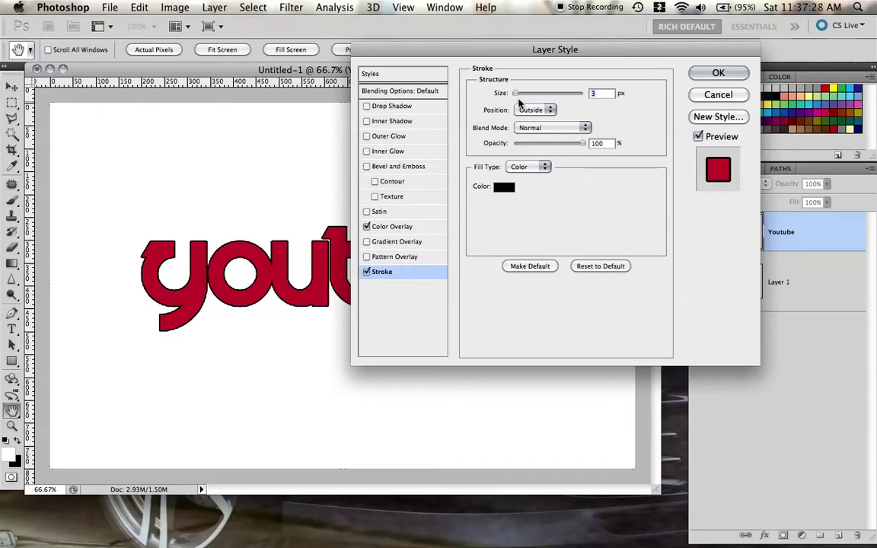
{"action": "mouse_move", "coordinate": [517, 99]}
{"action": "left_mouse_down"}
{"action": "mouse_move", "coordinate": [531, 96]}
{"action": "mouse_move", "coordinate": [518, 94]}
{"action": "left_mouse_up"}
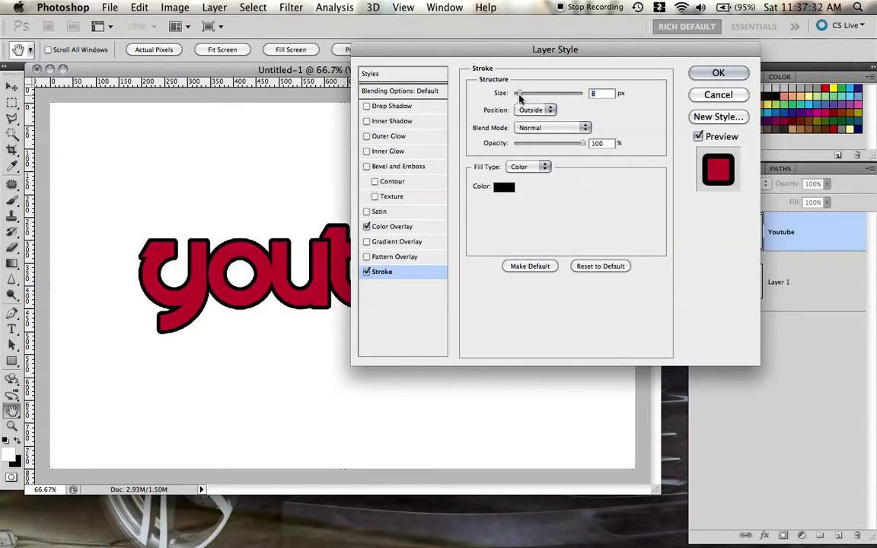
{"action": "left_click_drag", "start_coordinate": [496, 49], "coordinate": [431, 101]}
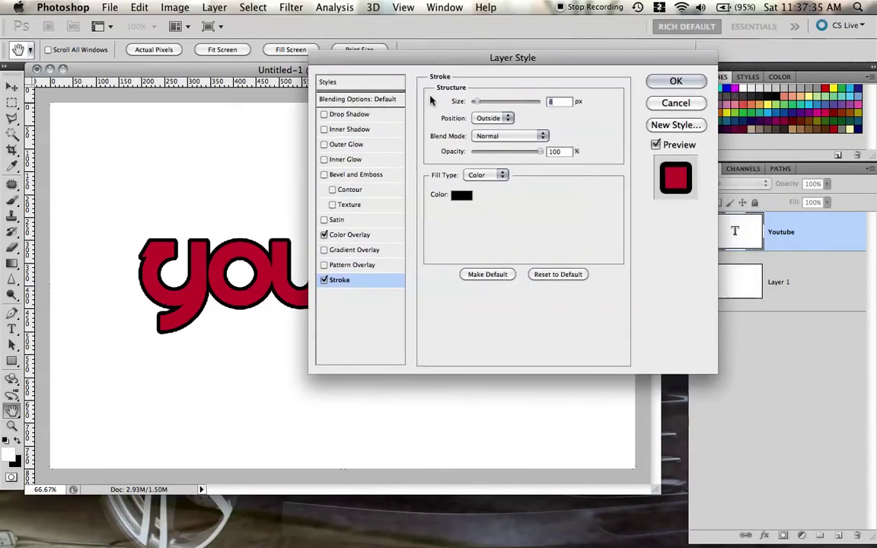
- Try the Inside and Center stroke positions, restore Outside, and lower the stroke opacity to 8%
{"action": "left_click", "coordinate": [488, 119]}
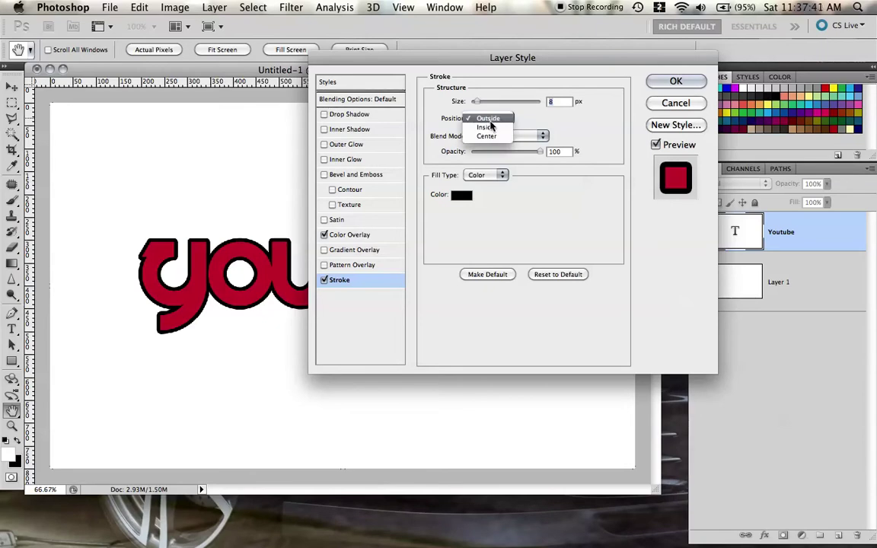
{"action": "left_click", "coordinate": [490, 128]}
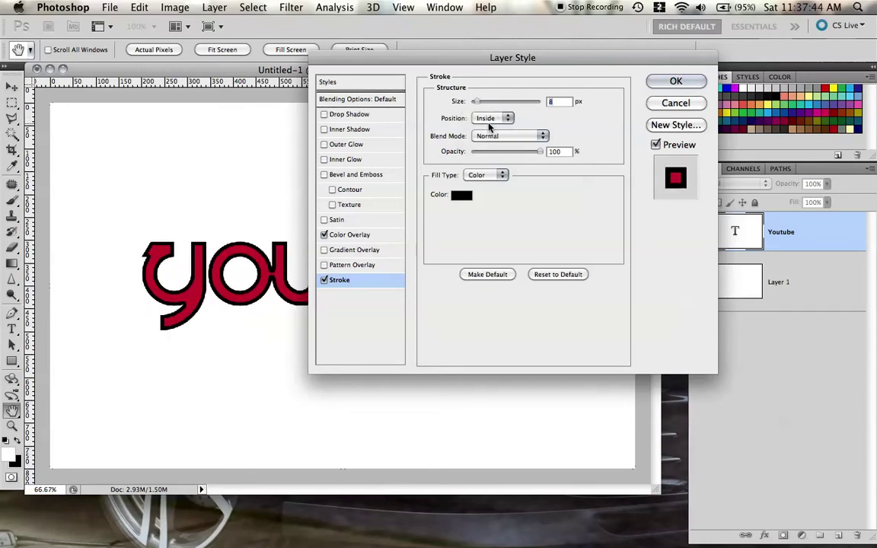
{"action": "left_click", "coordinate": [491, 118]}
{"action": "left_click", "coordinate": [487, 130]}
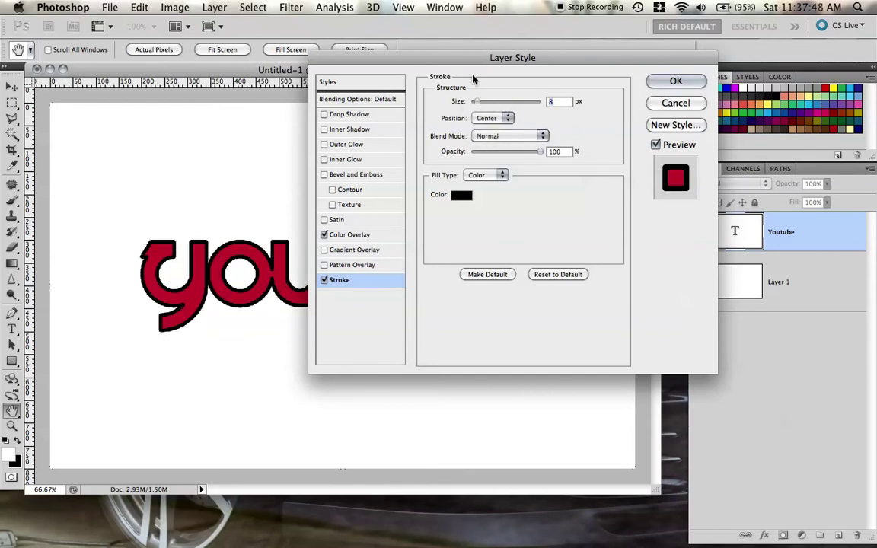
{"action": "left_click_drag", "start_coordinate": [467, 64], "coordinate": [528, 45]}
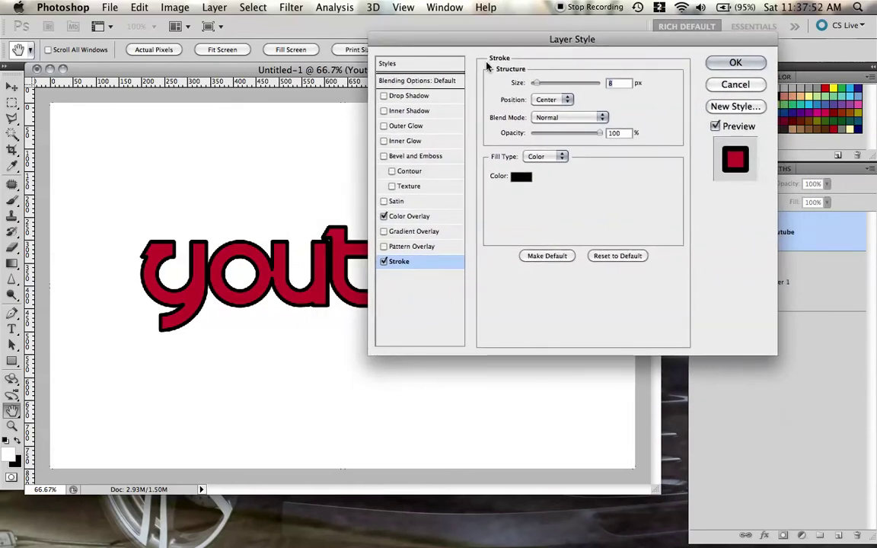
{"action": "left_click", "coordinate": [551, 104]}
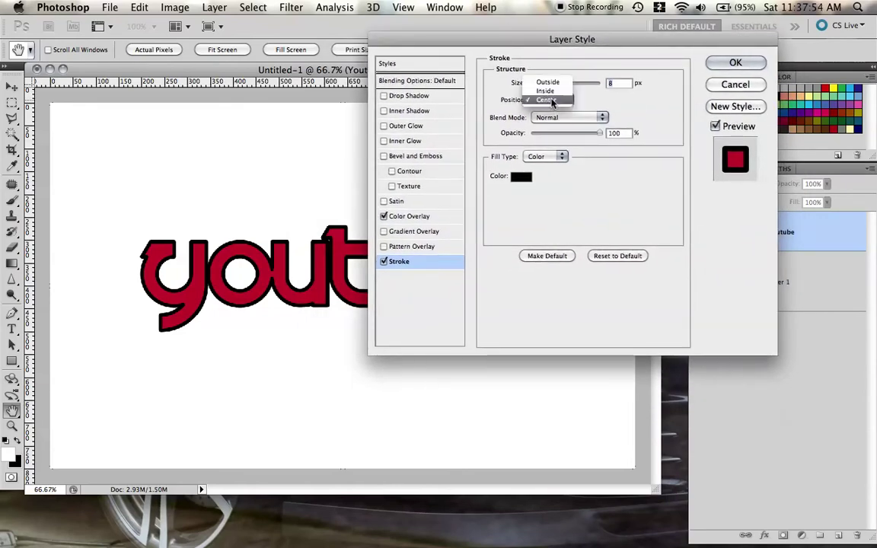
{"action": "left_click", "coordinate": [549, 102]}
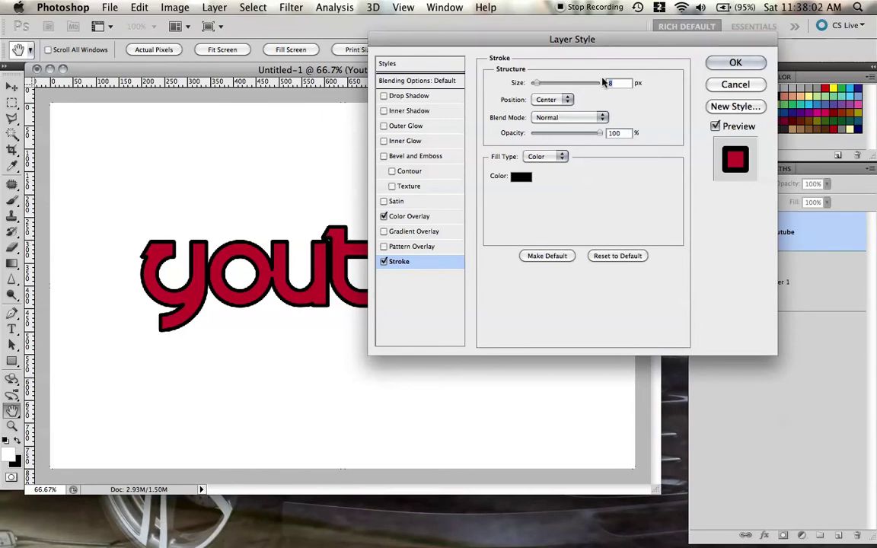
{"action": "left_click", "coordinate": [558, 98]}
{"action": "left_click", "coordinate": [547, 80]}
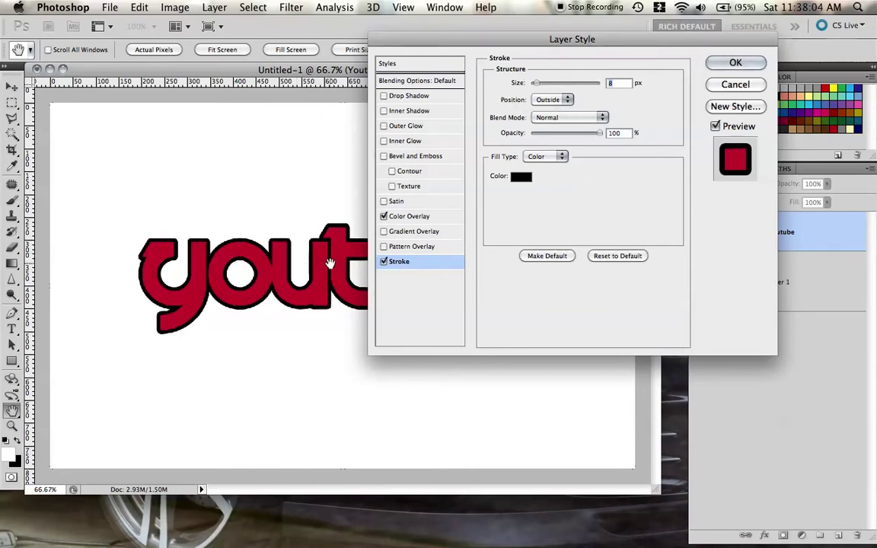
{"action": "left_click_drag", "start_coordinate": [534, 40], "coordinate": [474, 42]}
{"action": "left_click_drag", "start_coordinate": [491, 137], "coordinate": [478, 141]}
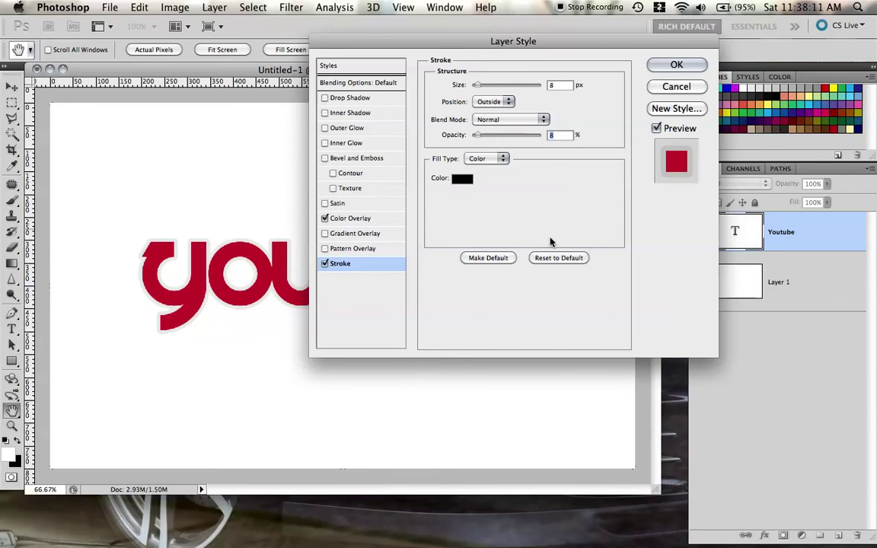
- Change the stroke's fill type to Gradient with the Spectrum preset and set its opacity to 100%
{"action": "left_click", "coordinate": [474, 159]}
{"action": "left_click", "coordinate": [485, 169]}
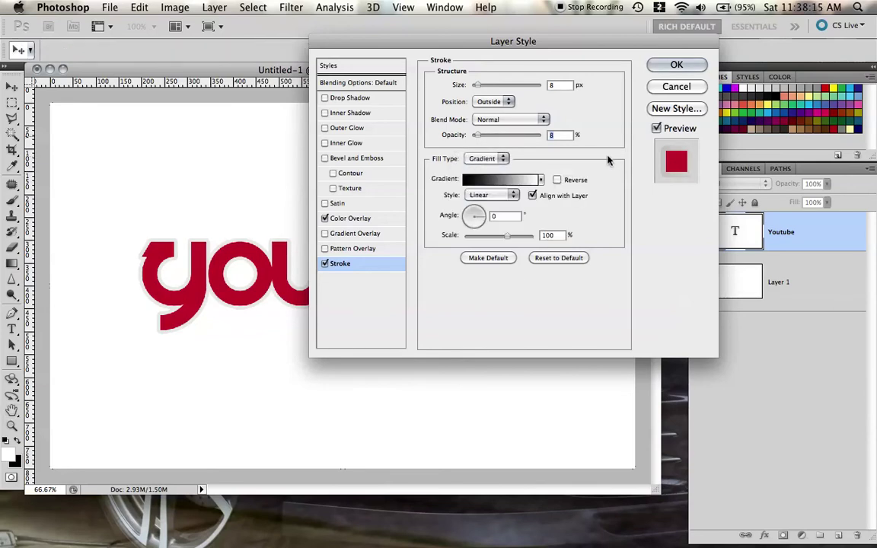
{"action": "left_click", "coordinate": [506, 183]}
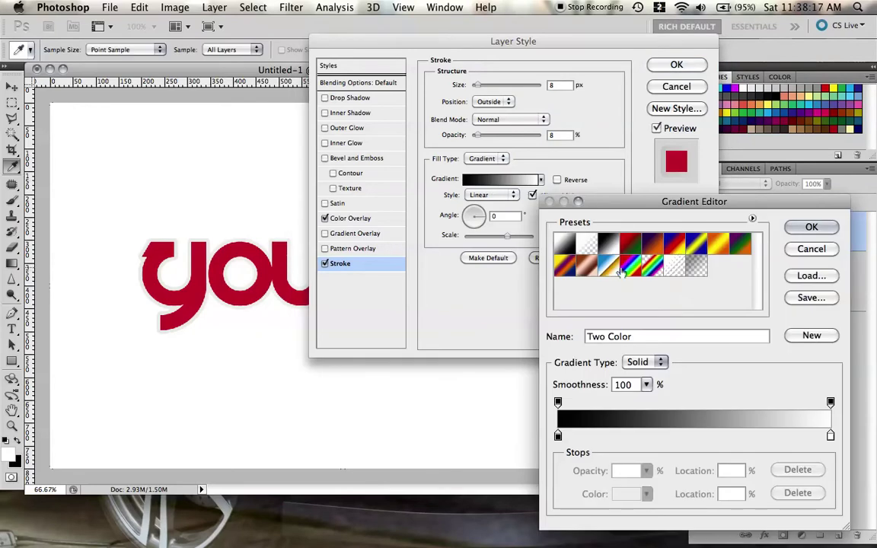
{"action": "left_click", "coordinate": [647, 265]}
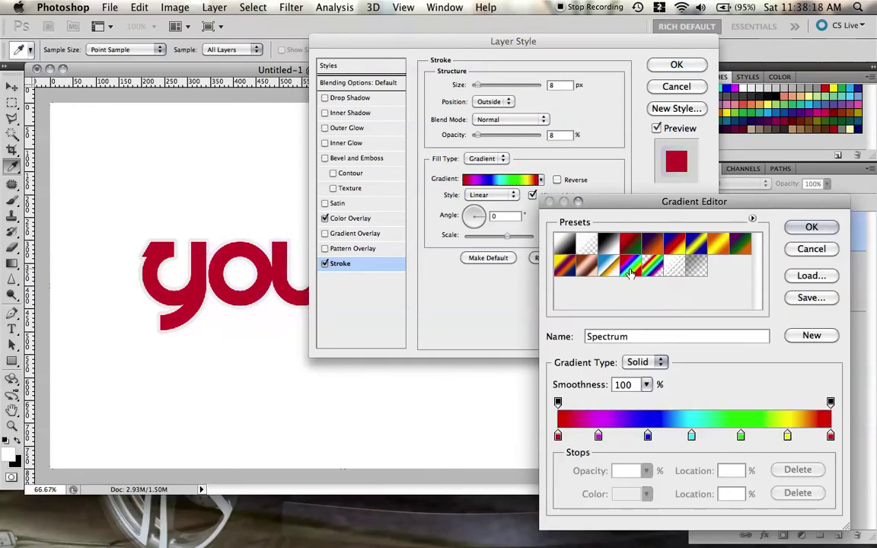
{"action": "left_click", "coordinate": [811, 227]}
{"action": "left_click_drag", "start_coordinate": [476, 135], "coordinate": [542, 135]}
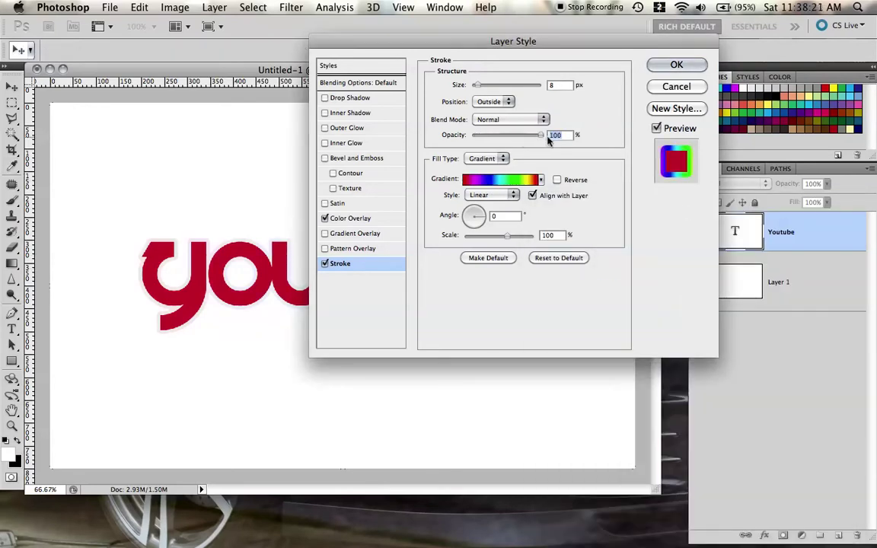
{"action": "mouse_move", "coordinate": [491, 51]}
{"action": "left_mouse_down"}
{"action": "mouse_move", "coordinate": [584, 150]}
{"action": "mouse_move", "coordinate": [551, 346]}
{"action": "mouse_move", "coordinate": [471, 346]}
{"action": "mouse_move", "coordinate": [449, 333]}
{"action": "mouse_move", "coordinate": [455, 346]}
{"action": "mouse_move", "coordinate": [480, 353]}
{"action": "mouse_move", "coordinate": [548, 127]}
{"action": "mouse_move", "coordinate": [491, 38]}
{"action": "left_mouse_up"}
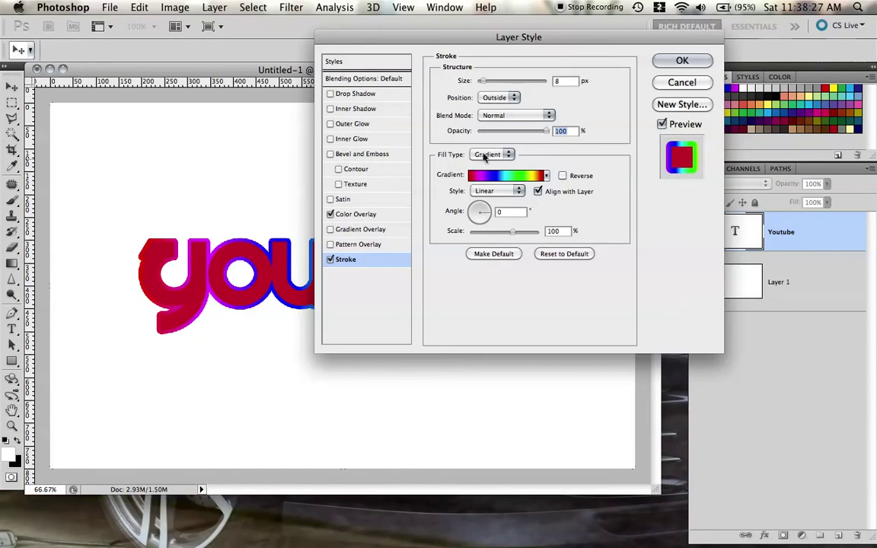
- Try several gradient presets for the stroke, including Red, Green and Chrome, and apply the Copper preset
{"action": "left_click", "coordinate": [492, 179]}
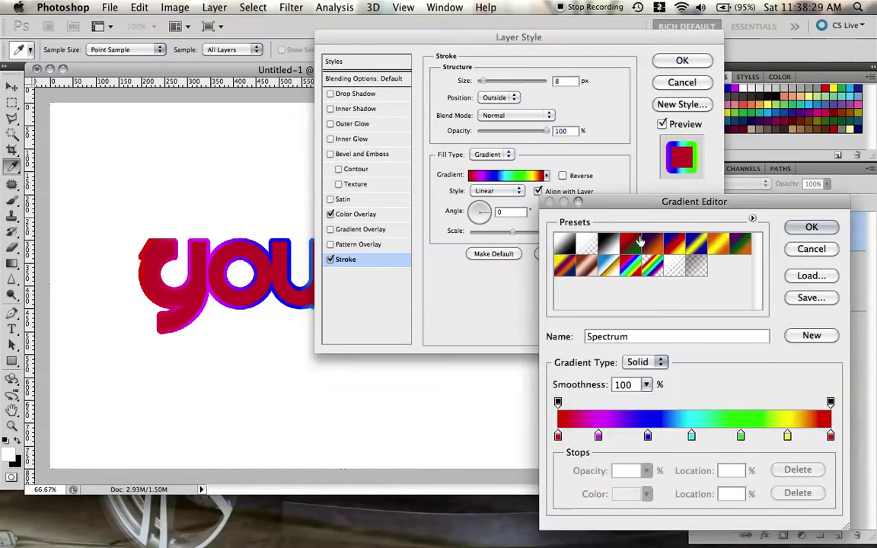
{"action": "left_click", "coordinate": [632, 249]}
{"action": "left_click", "coordinate": [595, 271]}
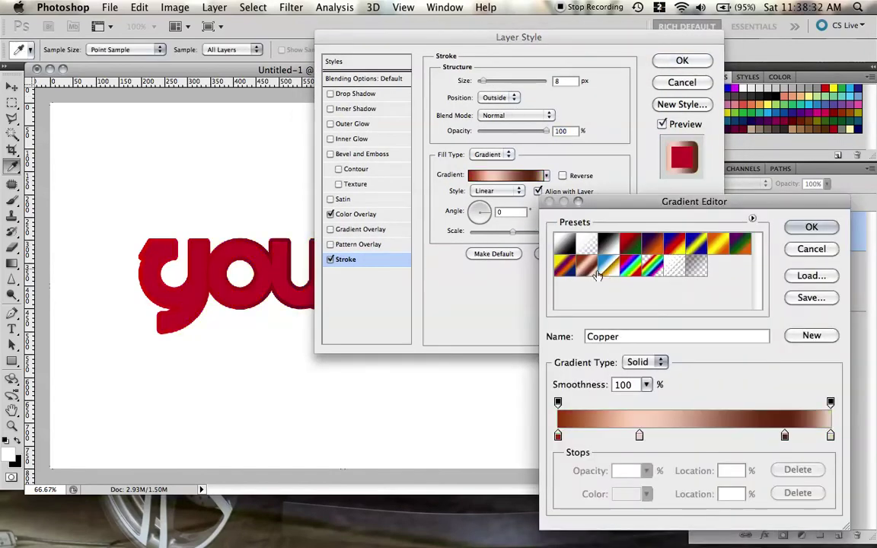
{"action": "left_click", "coordinate": [631, 250]}
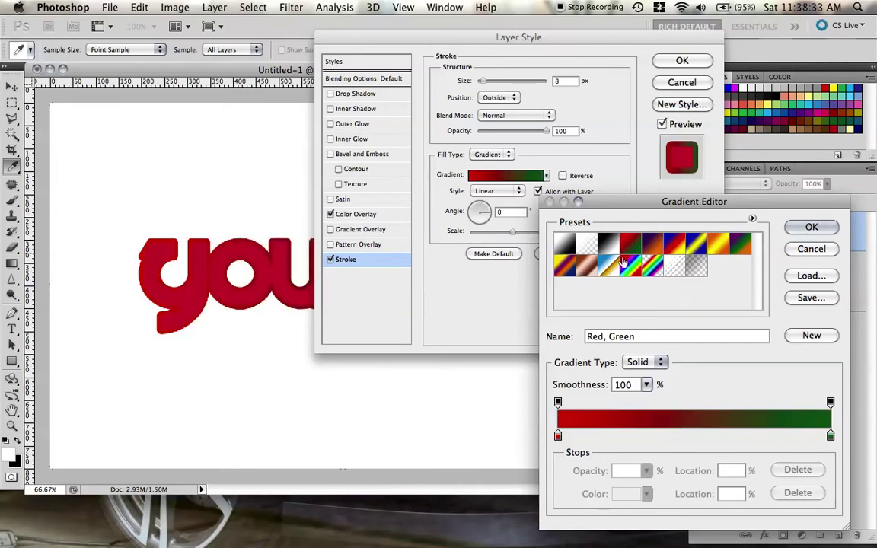
{"action": "left_click", "coordinate": [605, 274]}
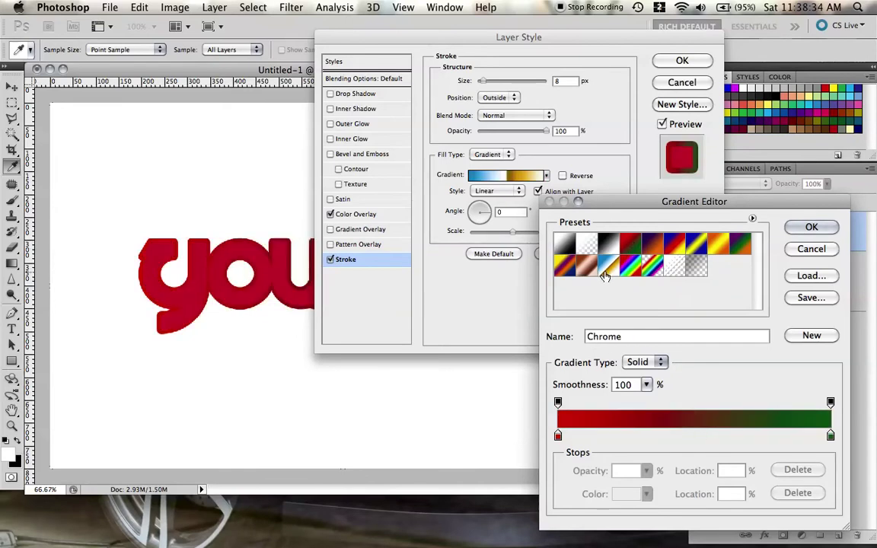
{"action": "left_click", "coordinate": [712, 246]}
{"action": "left_click", "coordinate": [564, 265]}
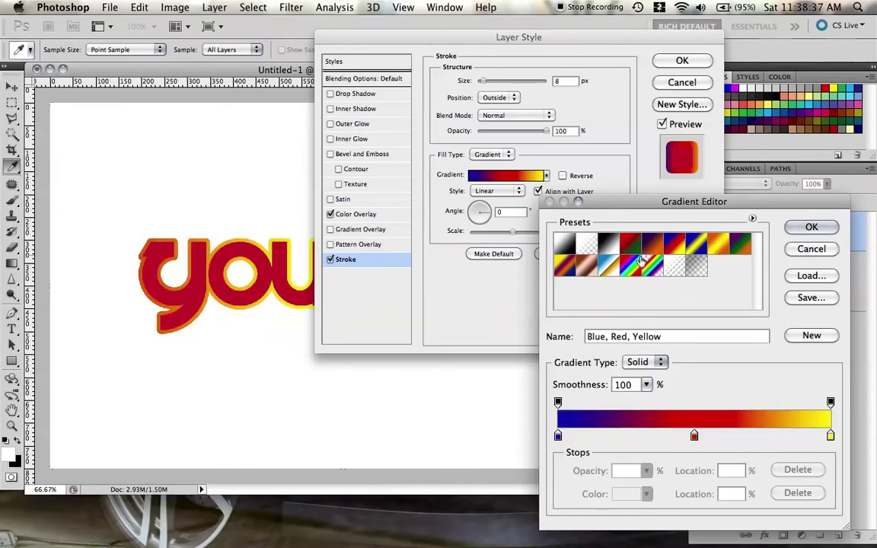
{"action": "left_click", "coordinate": [587, 267]}
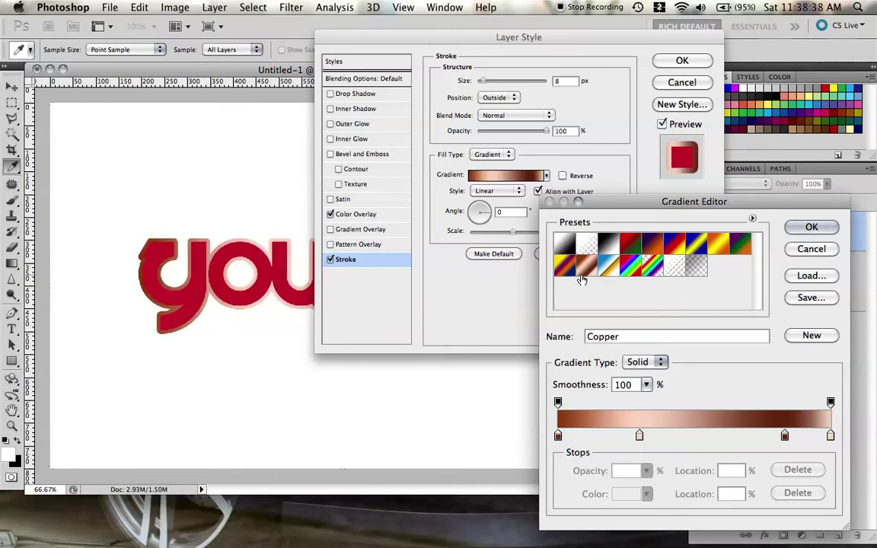
{"action": "left_click", "coordinate": [812, 227]}
{"action": "left_click_drag", "start_coordinate": [518, 40], "coordinate": [488, 52]}
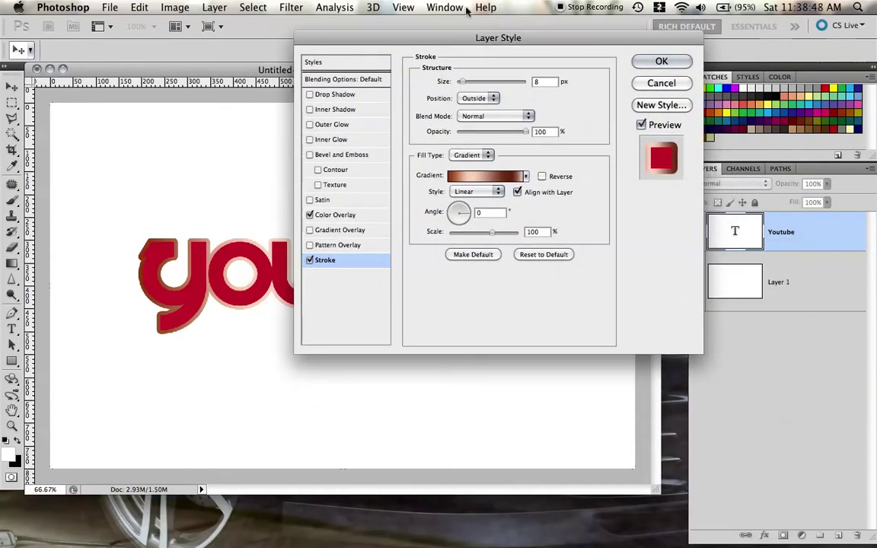
- Set the scale of the stroke's gradient to 134%
{"action": "left_click_drag", "start_coordinate": [498, 41], "coordinate": [526, 323]}
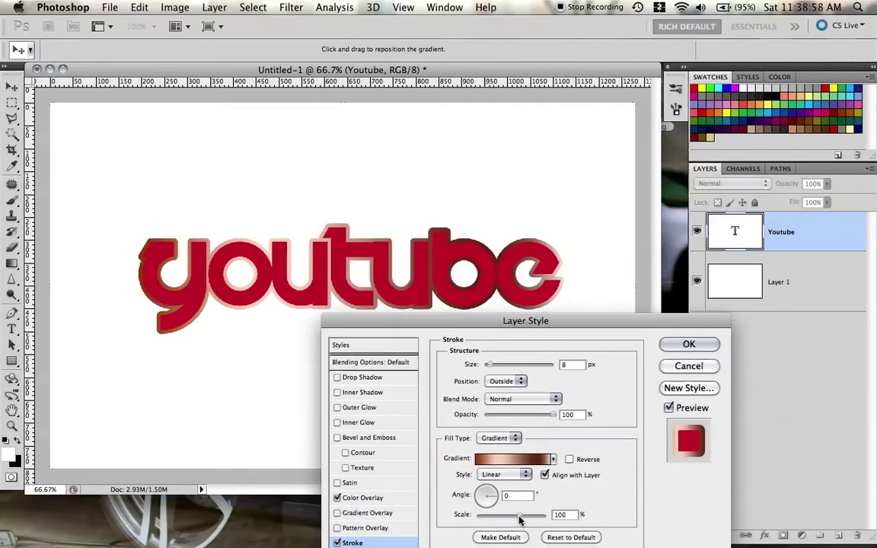
{"action": "mouse_move", "coordinate": [520, 518]}
{"action": "left_mouse_down"}
{"action": "mouse_move", "coordinate": [539, 518]}
{"action": "mouse_move", "coordinate": [527, 518]}
{"action": "left_mouse_up"}
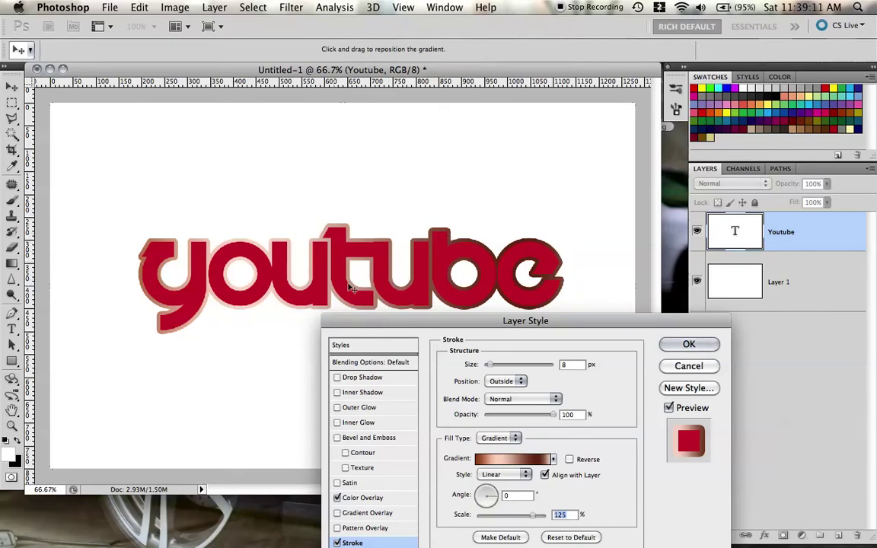
{"action": "left_click_drag", "start_coordinate": [532, 517], "coordinate": [483, 519]}
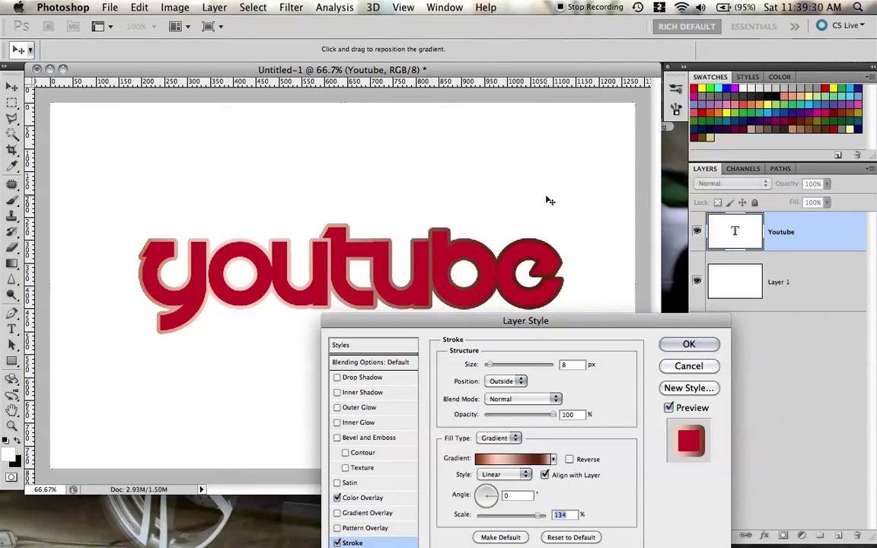
- Change the stroke's fill type to Pattern and apply the red dashed-line pattern
{"action": "left_click_drag", "start_coordinate": [489, 325], "coordinate": [463, 119]}
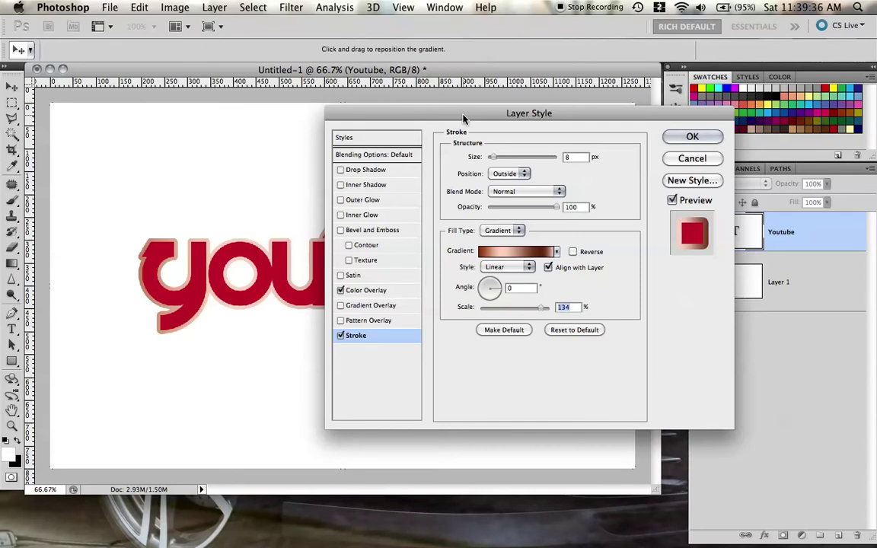
{"action": "left_click_drag", "start_coordinate": [519, 113], "coordinate": [533, 85]}
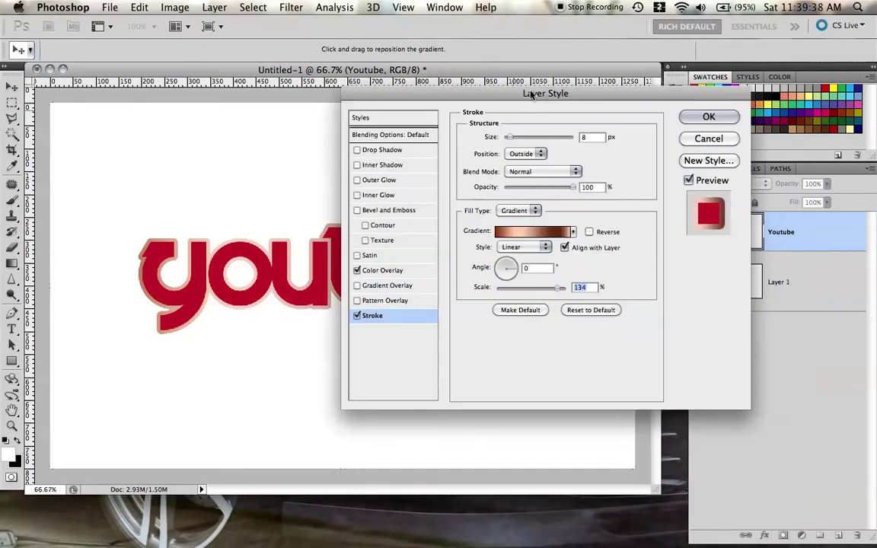
{"action": "left_click", "coordinate": [508, 207]}
{"action": "left_click", "coordinate": [514, 217]}
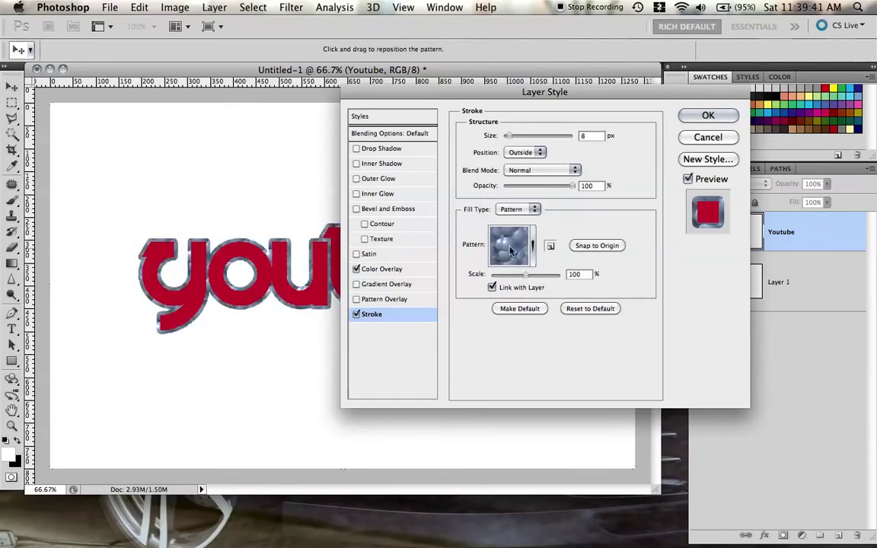
{"action": "left_click", "coordinate": [532, 248]}
{"action": "left_click", "coordinate": [491, 288]}
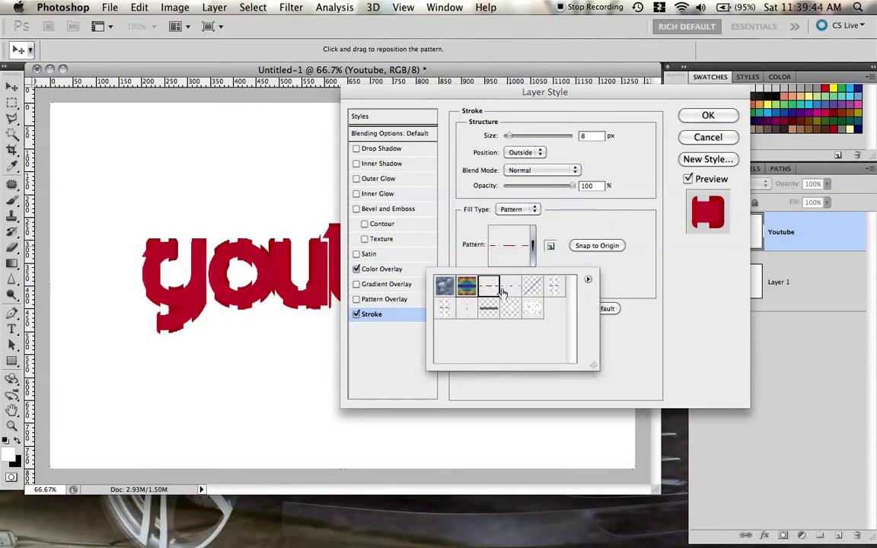
{"action": "left_click", "coordinate": [567, 225]}
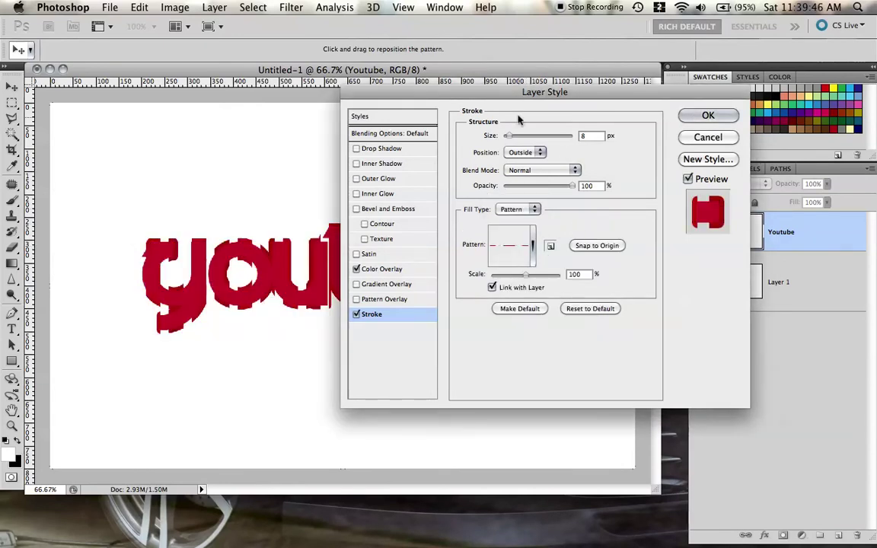
- Turn off Color Overlay and Stroke, and try a Pattern Overlay with the red dashed-line pattern at 65% scale
{"action": "left_click_drag", "start_coordinate": [524, 94], "coordinate": [601, 64]}
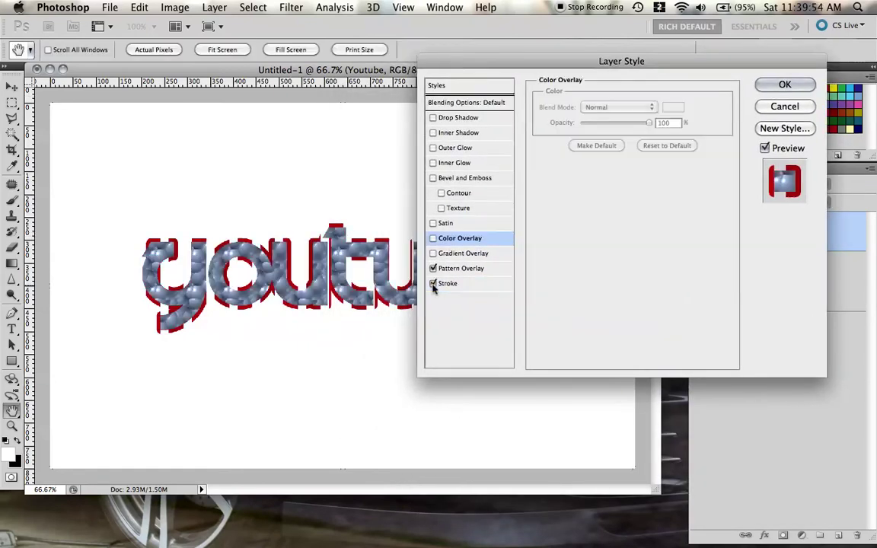
{"action": "left_click", "coordinate": [433, 283]}
{"action": "left_click", "coordinate": [462, 268]}
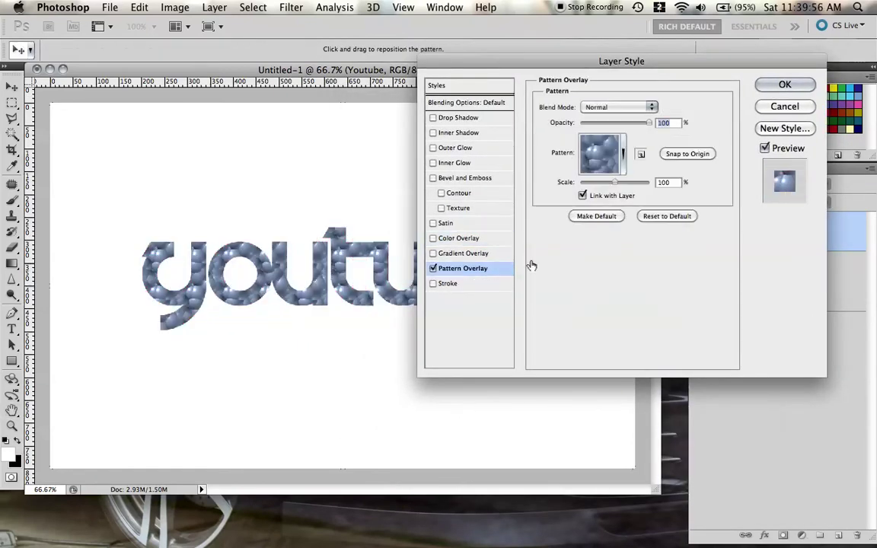
{"action": "left_click", "coordinate": [593, 169]}
{"action": "left_click", "coordinate": [578, 194]}
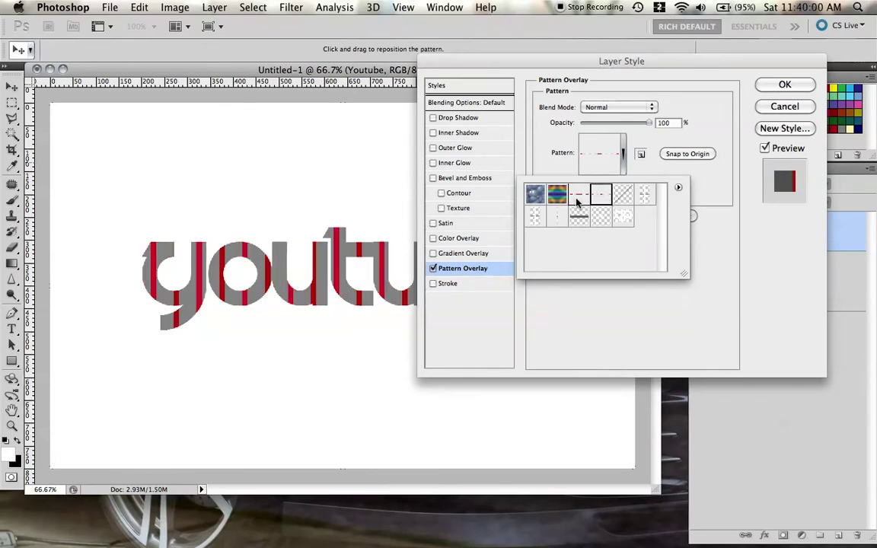
{"action": "left_click", "coordinate": [739, 198]}
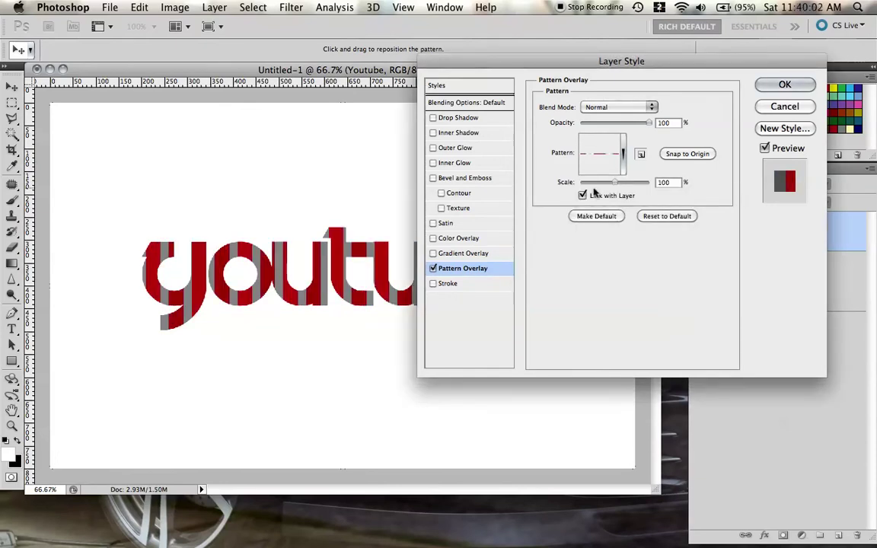
{"action": "mouse_move", "coordinate": [616, 182]}
{"action": "left_mouse_down"}
{"action": "mouse_move", "coordinate": [645, 189]}
{"action": "mouse_move", "coordinate": [583, 193]}
{"action": "mouse_move", "coordinate": [601, 192]}
{"action": "left_mouse_up"}
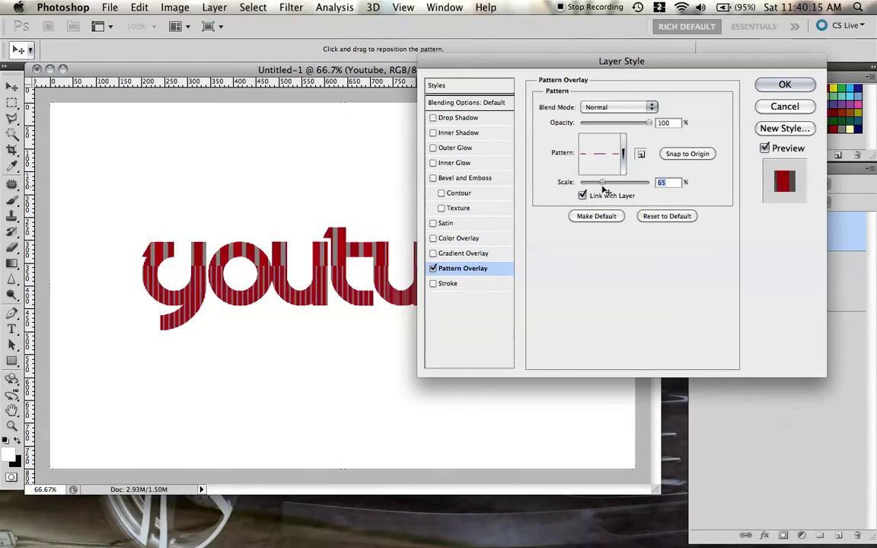
- Turn off the Pattern Overlay and re-enable the Color Overlay and the Stroke with its Outside position
{"action": "left_click", "coordinate": [432, 268]}
{"action": "left_click", "coordinate": [433, 239]}
{"action": "left_click", "coordinate": [480, 285]}
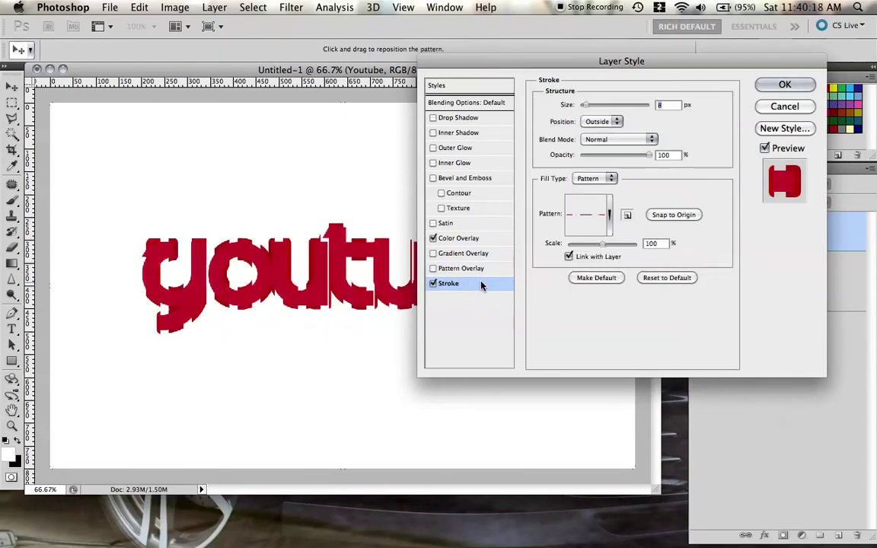
{"action": "left_click", "coordinate": [605, 124]}
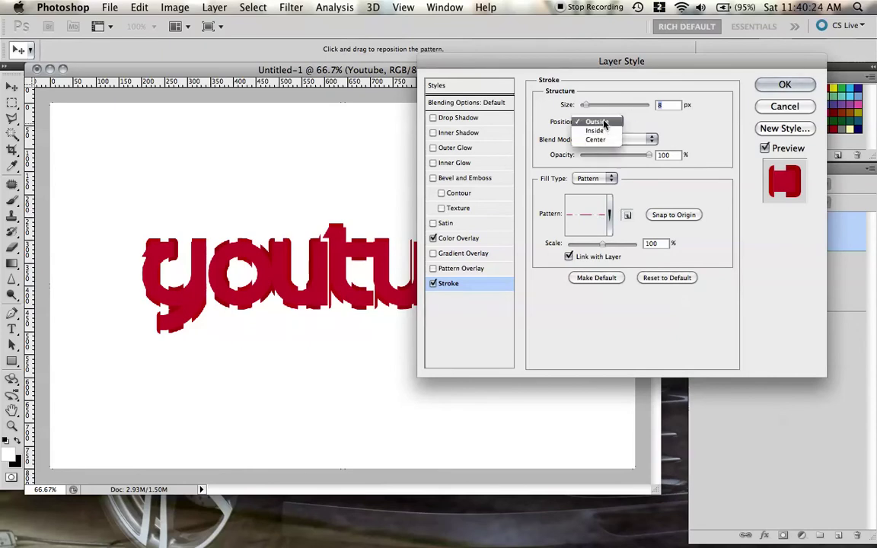
{"action": "left_click", "coordinate": [604, 123]}
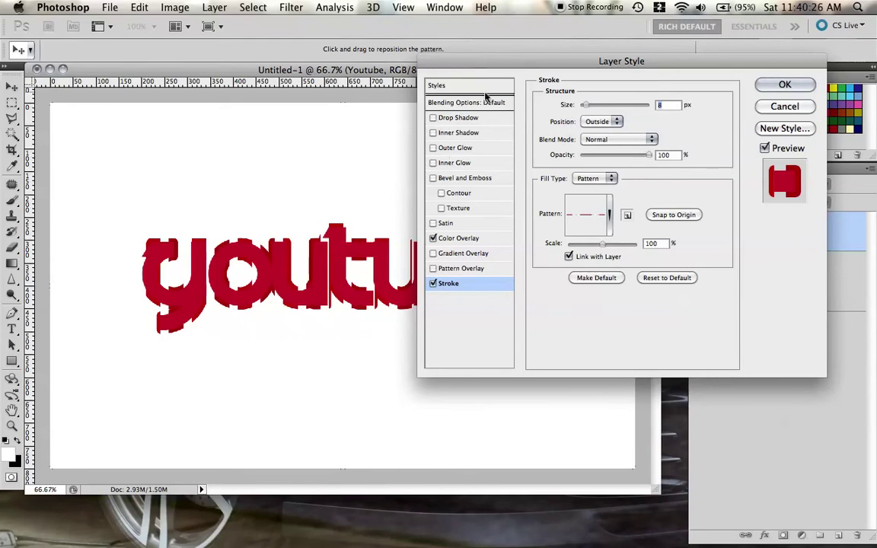
- Add a Drop Shadow effect to the text with a distance of 14 px
{"action": "left_click_drag", "start_coordinate": [546, 61], "coordinate": [533, 48]}
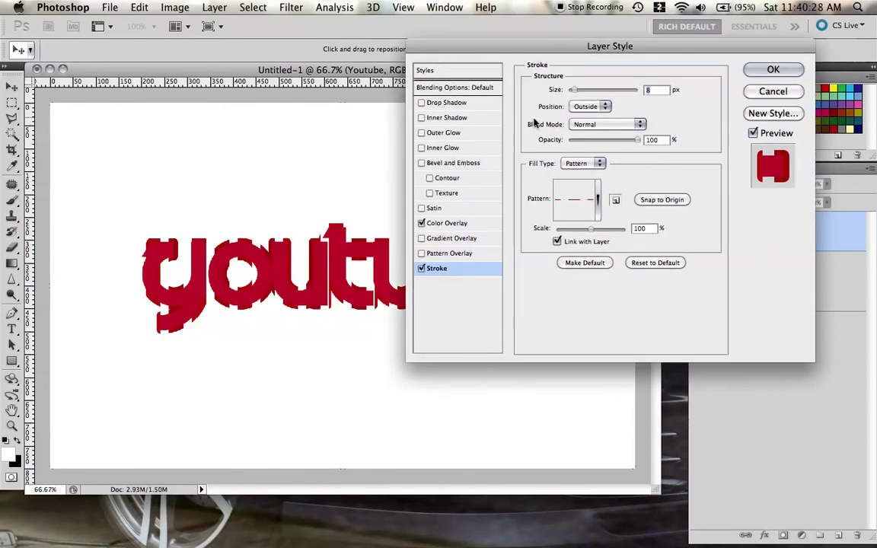
{"action": "left_click", "coordinate": [467, 108]}
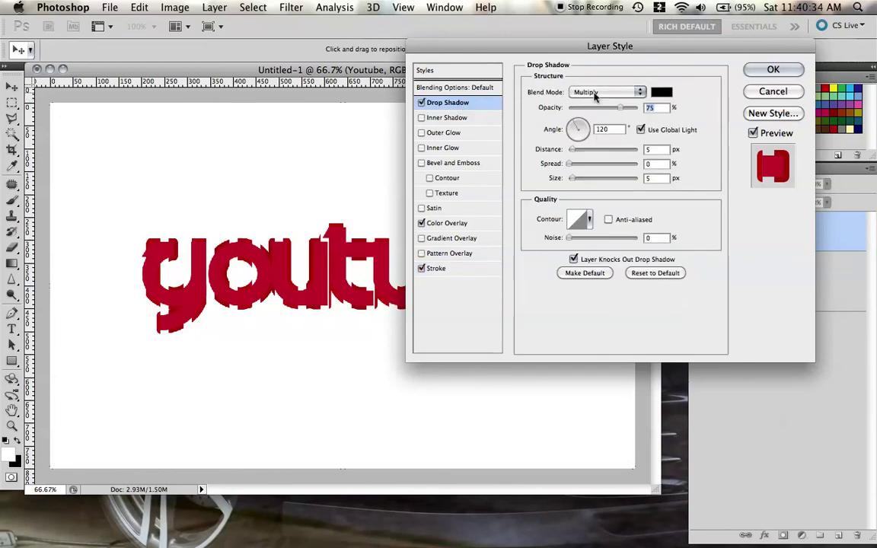
{"action": "left_click_drag", "start_coordinate": [530, 49], "coordinate": [497, 41]}
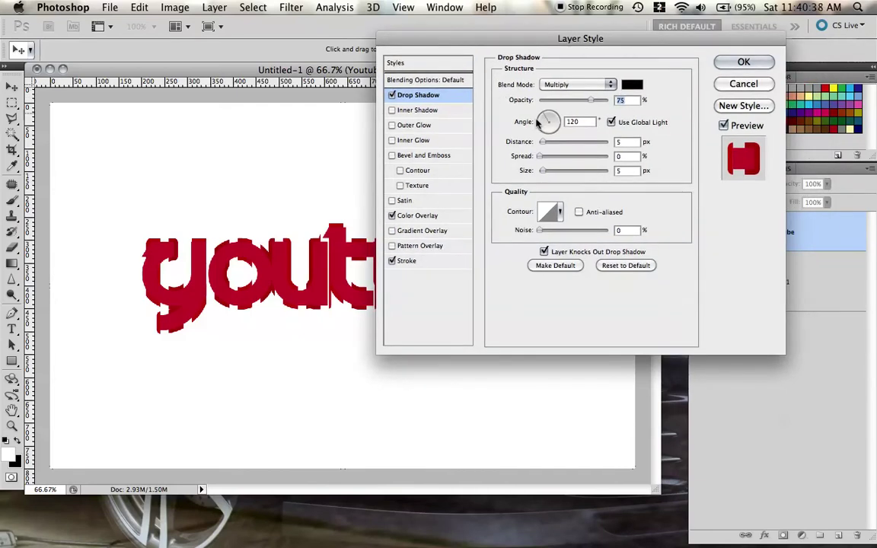
{"action": "mouse_move", "coordinate": [543, 141]}
{"action": "left_mouse_down"}
{"action": "mouse_move", "coordinate": [570, 143]}
{"action": "mouse_move", "coordinate": [553, 139]}
{"action": "left_mouse_up"}
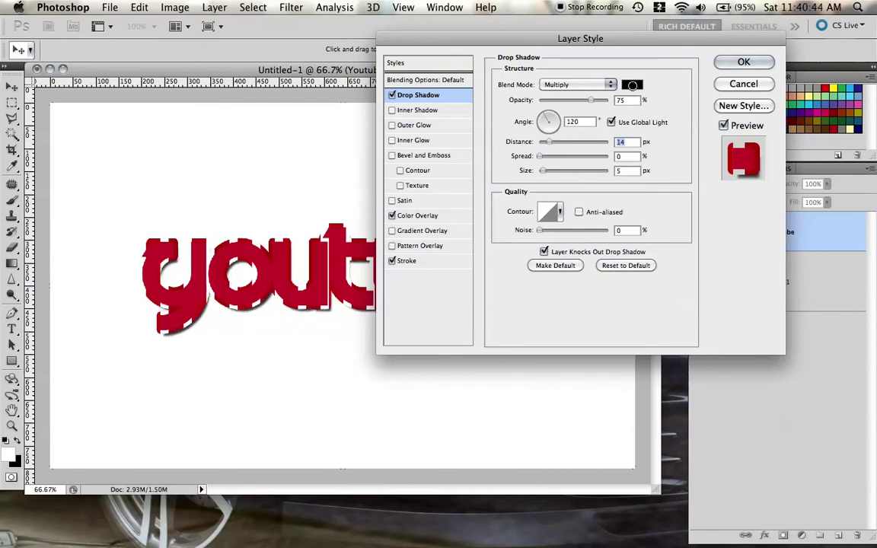
- Set the drop shadow's color to medium gray #868686
{"action": "left_click", "coordinate": [632, 85]}
{"action": "mouse_move", "coordinate": [565, 96]}
{"action": "left_mouse_down"}
{"action": "mouse_move", "coordinate": [482, 202]}
{"action": "mouse_move", "coordinate": [484, 171]}
{"action": "left_mouse_up"}
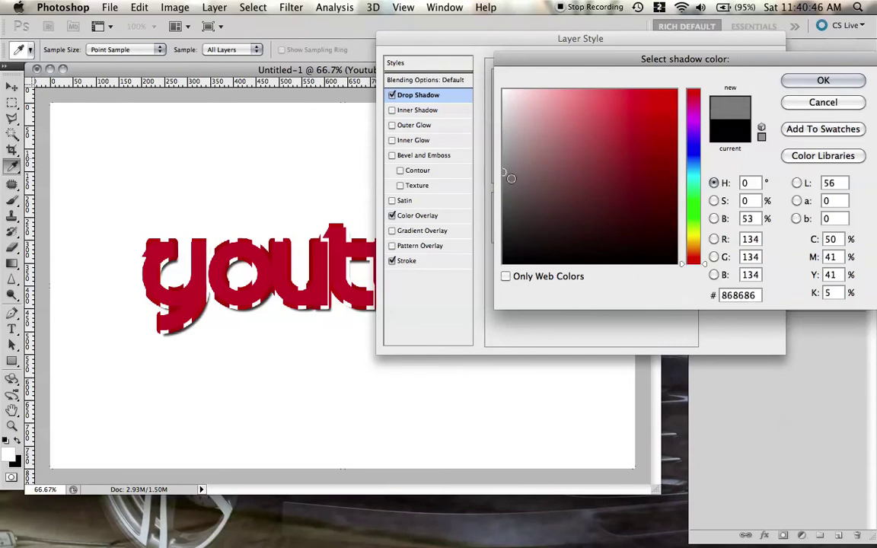
{"action": "left_click", "coordinate": [809, 82]}
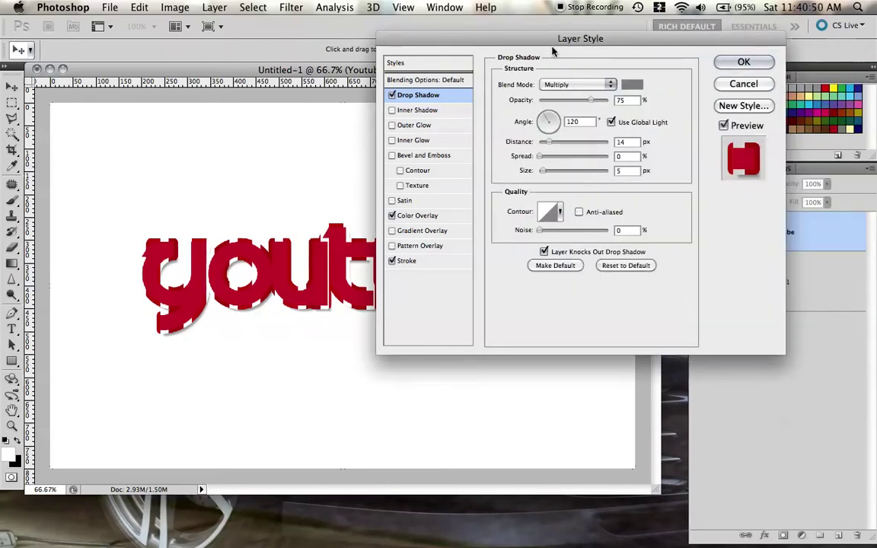
- Set the drop shadow's angle to -80°, its distance to 11 px and its size to 18 px
{"action": "left_click_drag", "start_coordinate": [564, 73], "coordinate": [568, 68]}
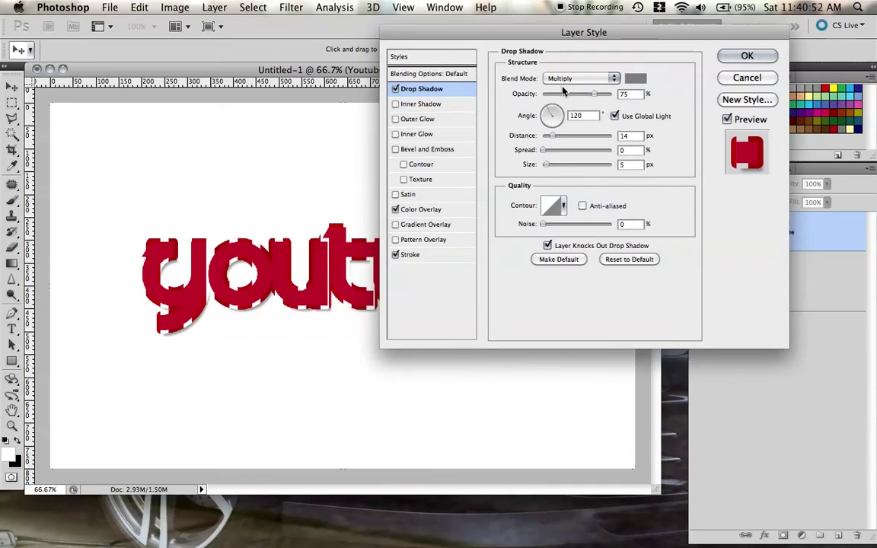
{"action": "left_click_drag", "start_coordinate": [552, 113], "coordinate": [551, 119]}
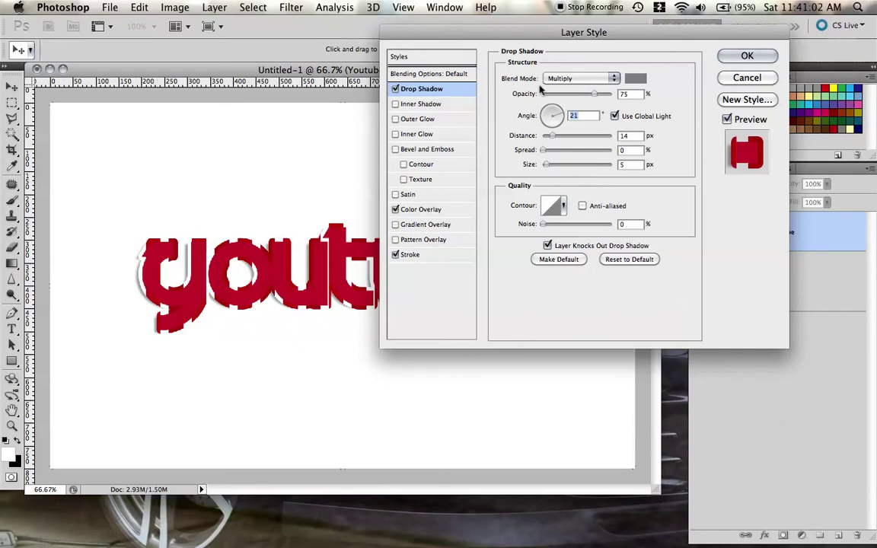
{"action": "left_click_drag", "start_coordinate": [556, 127], "coordinate": [554, 132]}
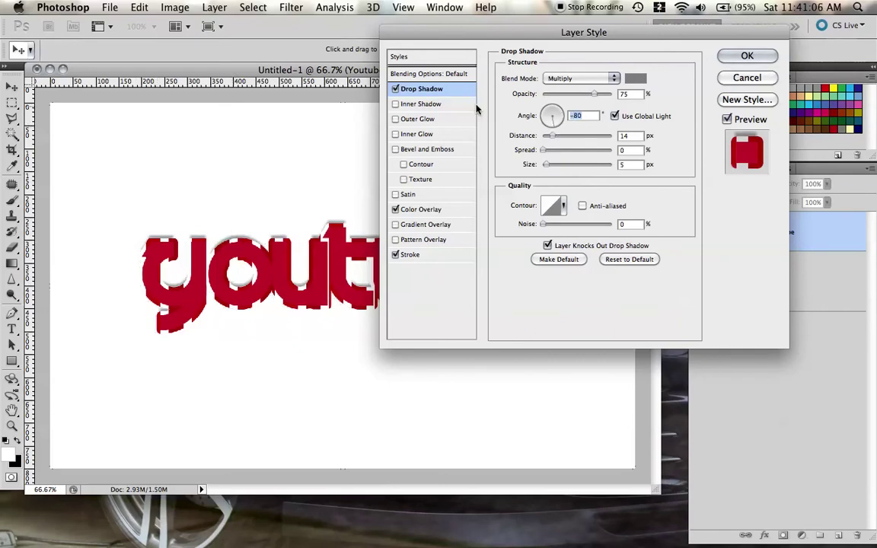
{"action": "left_click_drag", "start_coordinate": [545, 32], "coordinate": [535, 24]}
{"action": "mouse_move", "coordinate": [540, 127]}
{"action": "left_mouse_down"}
{"action": "mouse_move", "coordinate": [568, 131]}
{"action": "mouse_move", "coordinate": [539, 130]}
{"action": "mouse_move", "coordinate": [547, 130]}
{"action": "mouse_move", "coordinate": [540, 143]}
{"action": "mouse_move", "coordinate": [577, 145]}
{"action": "mouse_move", "coordinate": [515, 146]}
{"action": "mouse_move", "coordinate": [550, 158]}
{"action": "mouse_move", "coordinate": [539, 157]}
{"action": "mouse_move", "coordinate": [543, 129]}
{"action": "left_mouse_up"}
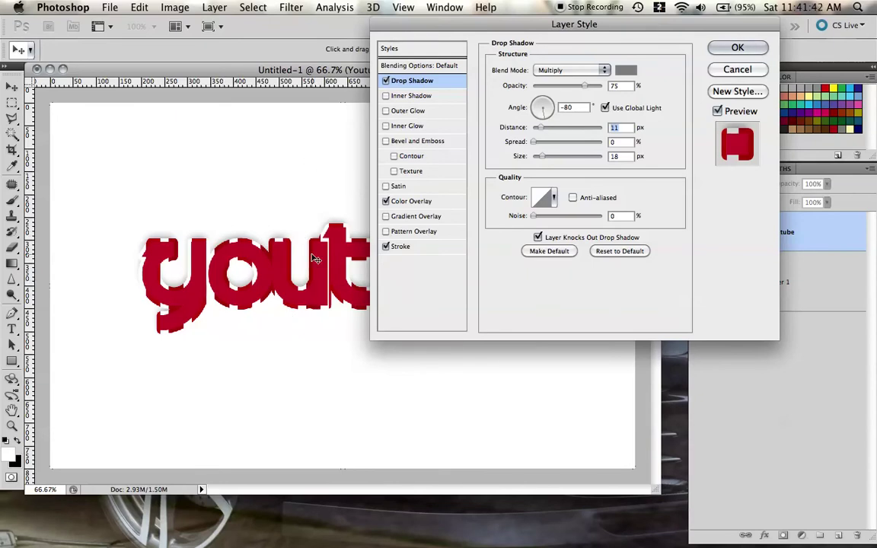
- Try the Cone contour for the drop shadow and view its curve in the Contour Editor
{"action": "left_click", "coordinate": [544, 199]}
{"action": "key", "text": "Return"}
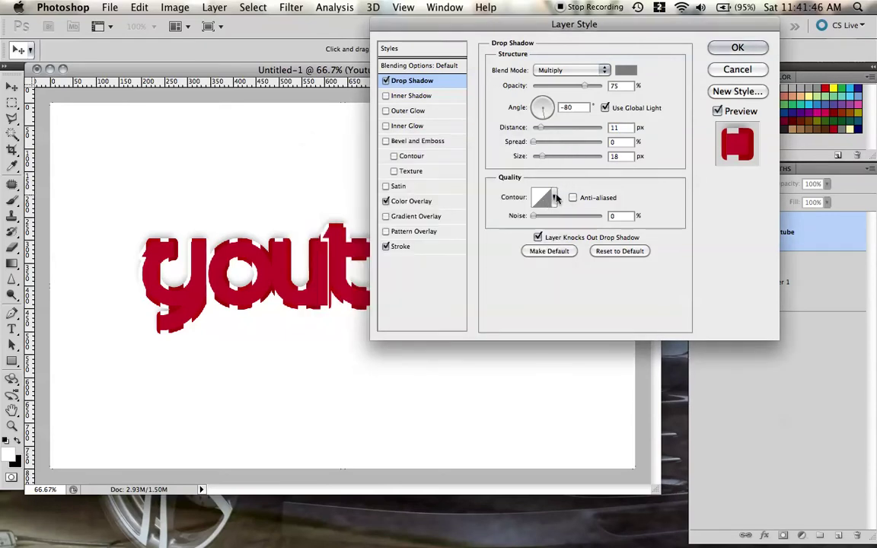
{"action": "left_click", "coordinate": [555, 198]}
{"action": "double_click", "coordinate": [560, 204]}
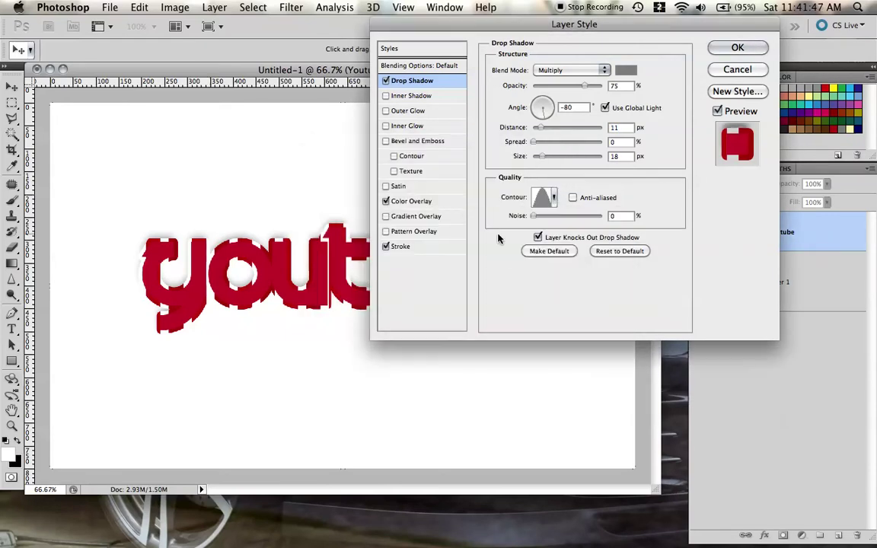
{"action": "left_click", "coordinate": [545, 197]}
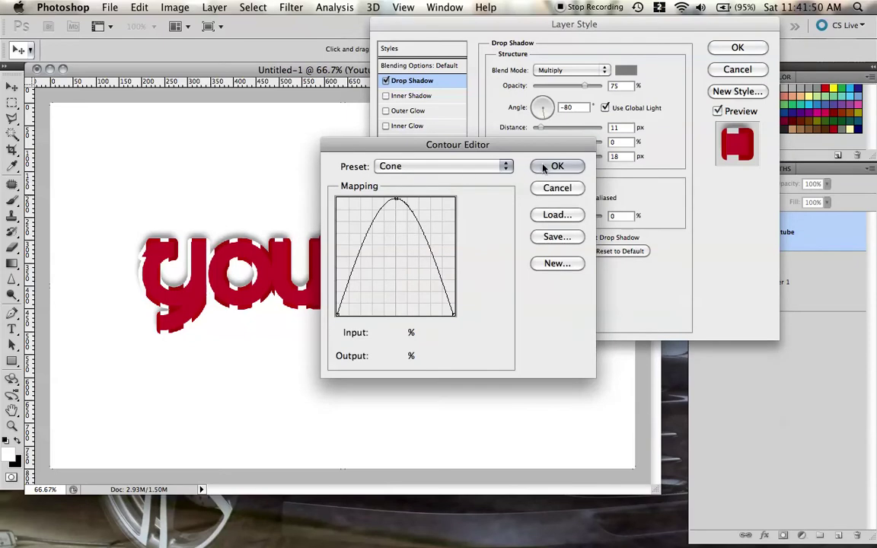
{"action": "left_click", "coordinate": [564, 188]}
- Try several other contour presets for the drop shadow and restore the Linear contour
{"action": "left_click", "coordinate": [555, 198]}
{"action": "left_click", "coordinate": [566, 227]}
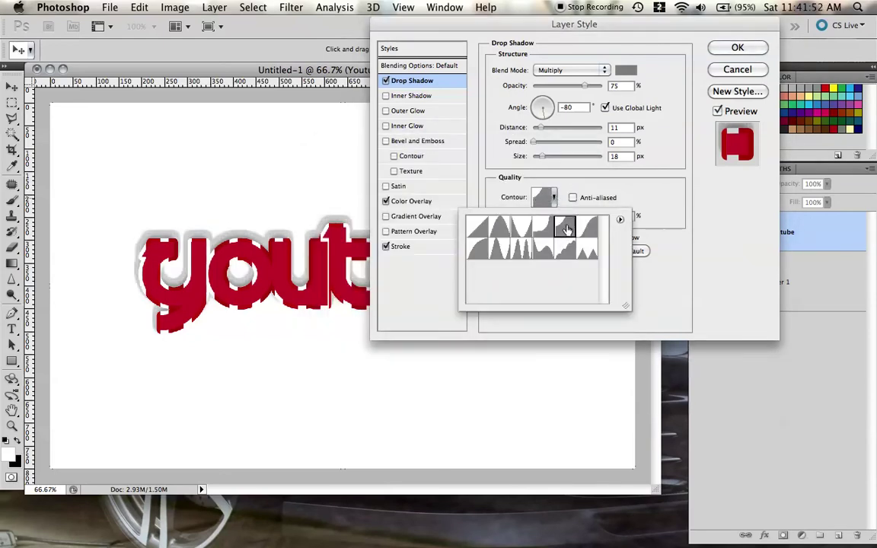
{"action": "left_click", "coordinate": [587, 251]}
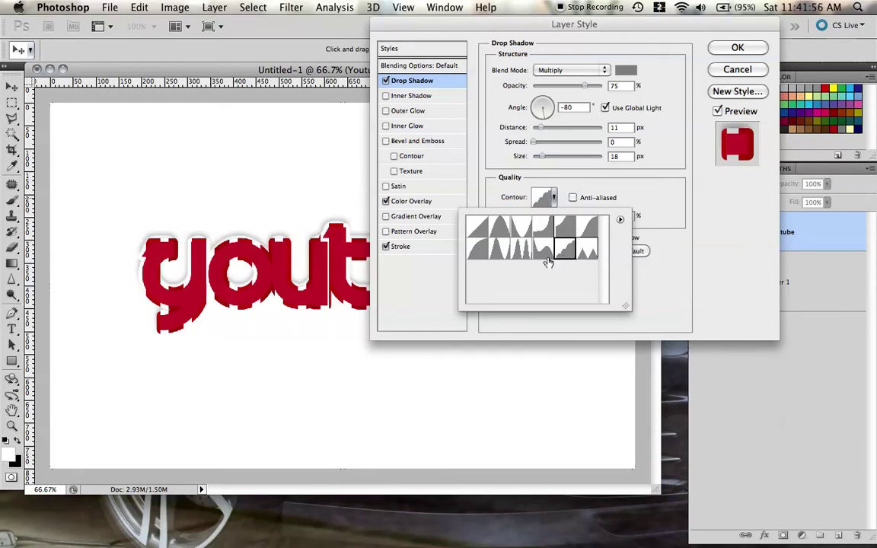
{"action": "left_click", "coordinate": [521, 249]}
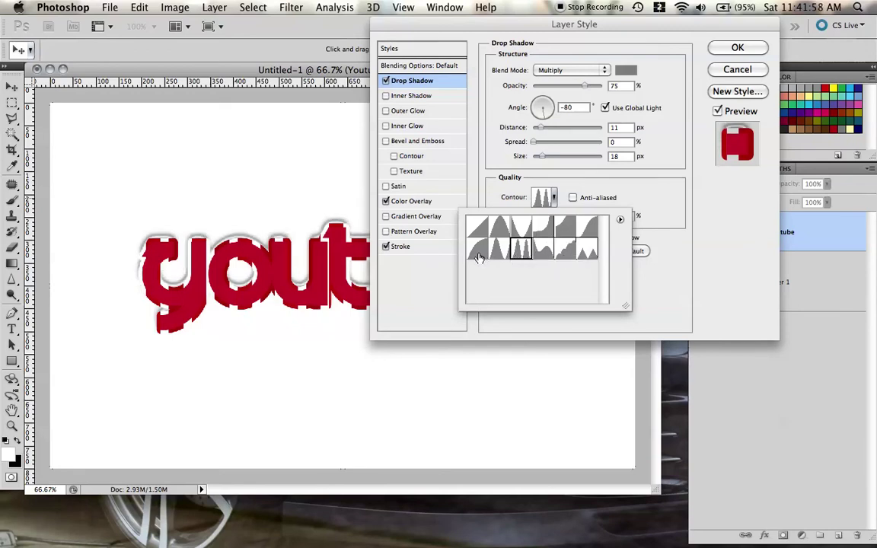
{"action": "left_click", "coordinate": [476, 249]}
{"action": "left_click", "coordinate": [501, 250]}
{"action": "left_click", "coordinate": [522, 250]}
{"action": "left_click", "coordinate": [477, 226]}
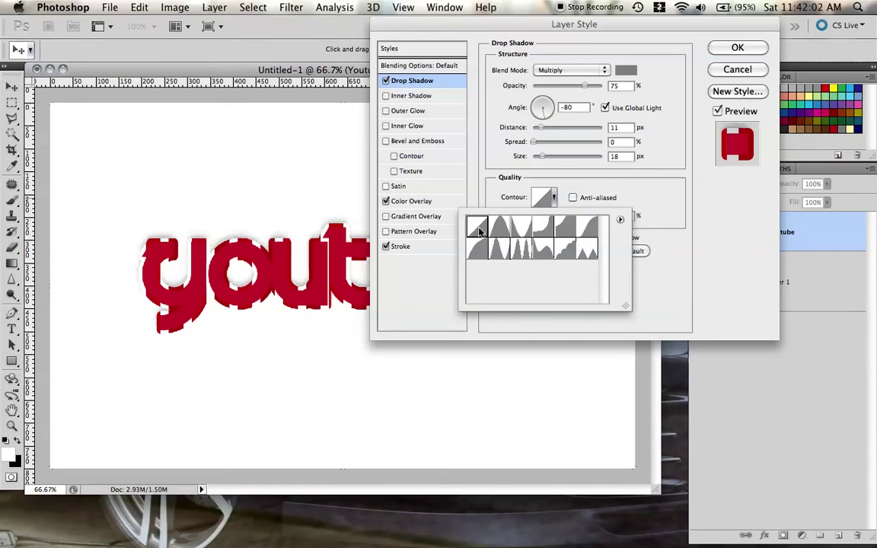
{"action": "left_click", "coordinate": [616, 186]}
- Try bending the drop shadow's contour into a custom upward-bulging curve in the Contour Editor
{"action": "left_click", "coordinate": [542, 197]}
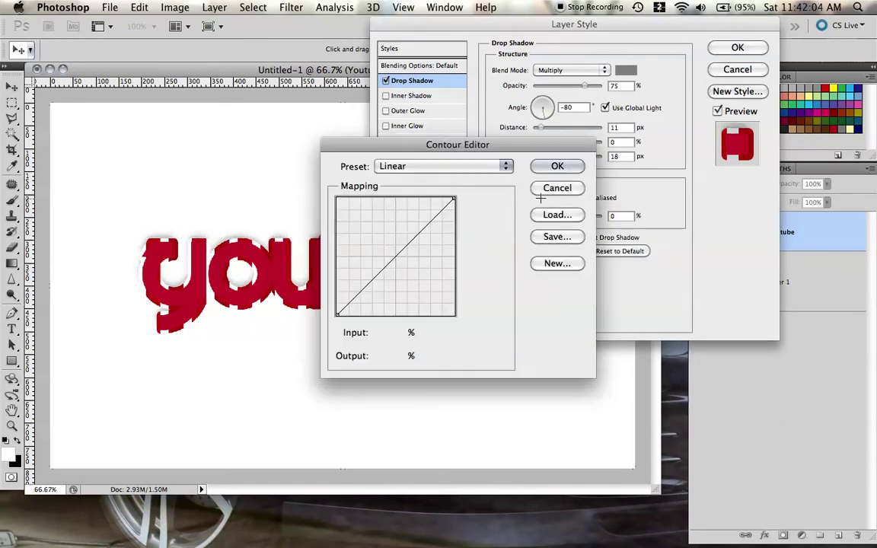
{"action": "left_click_drag", "start_coordinate": [396, 251], "coordinate": [386, 230]}
{"action": "mouse_move", "coordinate": [368, 264]}
{"action": "left_mouse_down"}
{"action": "mouse_move", "coordinate": [382, 266]}
{"action": "mouse_move", "coordinate": [363, 263]}
{"action": "left_mouse_up"}
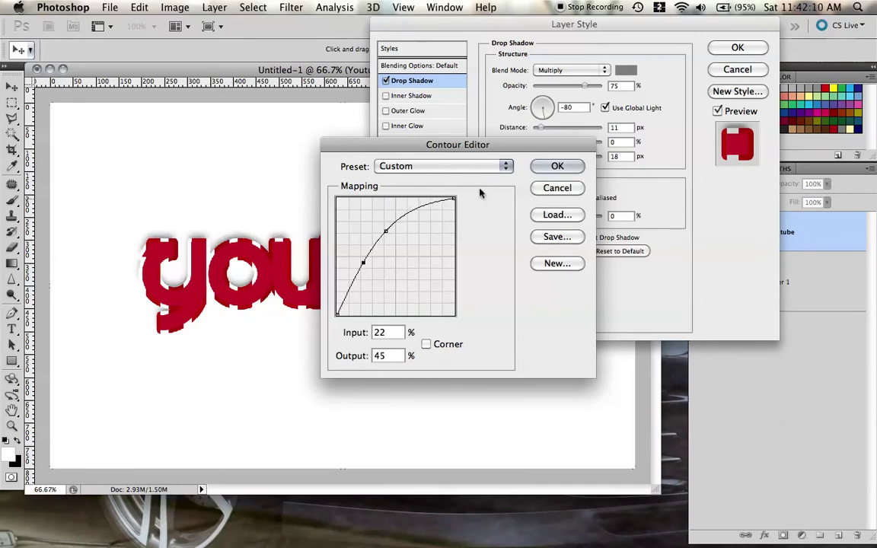
{"action": "left_click", "coordinate": [564, 196]}
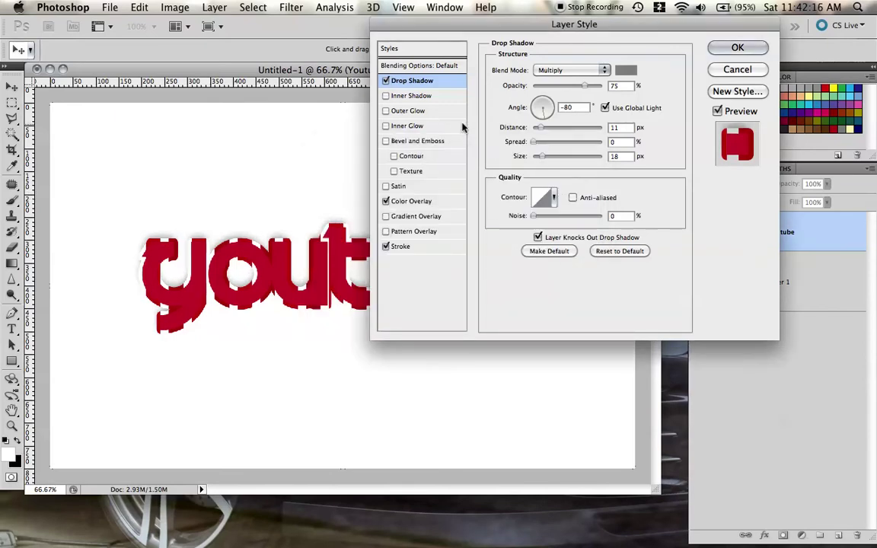
- Set the drop shadow's opacity to 88%
{"action": "left_click_drag", "start_coordinate": [582, 87], "coordinate": [589, 89]}
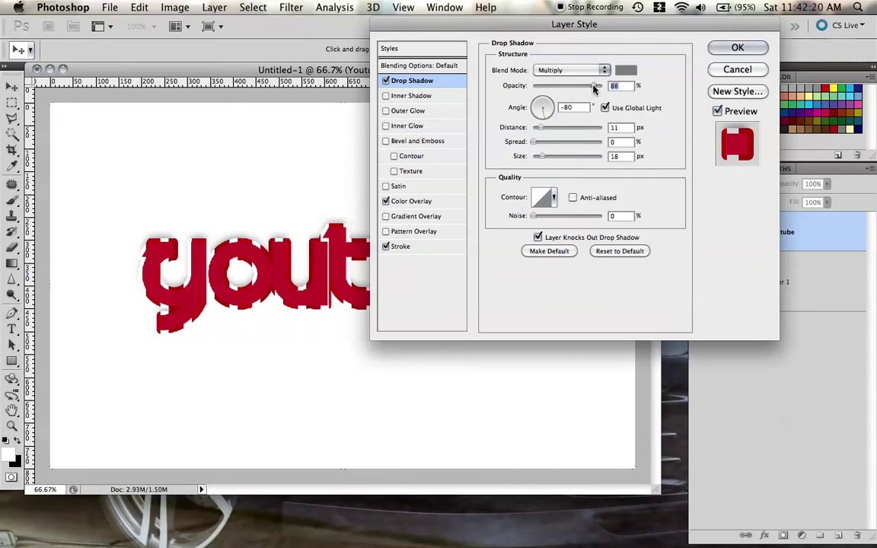
- Try an Outer Glow effect on the text in Normal blend mode with a dark red color
{"action": "left_click", "coordinate": [434, 112]}
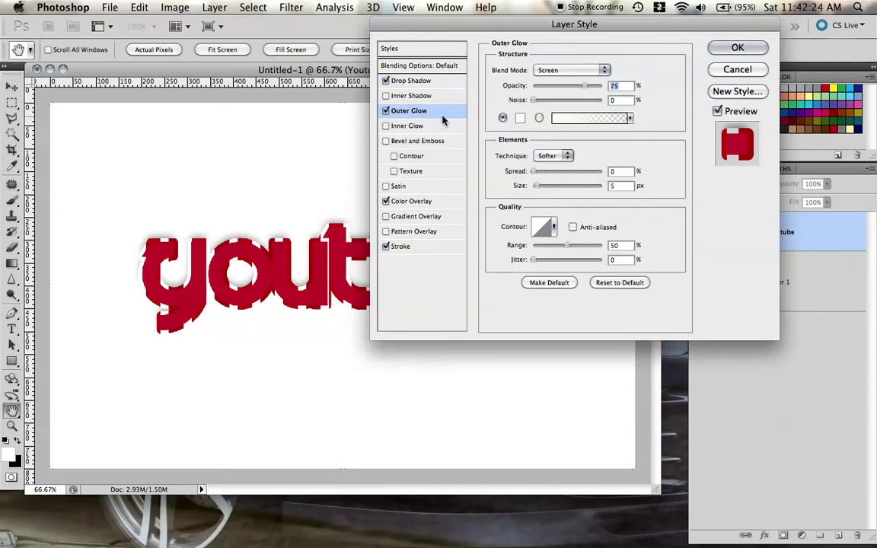
{"action": "left_click", "coordinate": [386, 111]}
{"action": "left_click", "coordinate": [564, 68]}
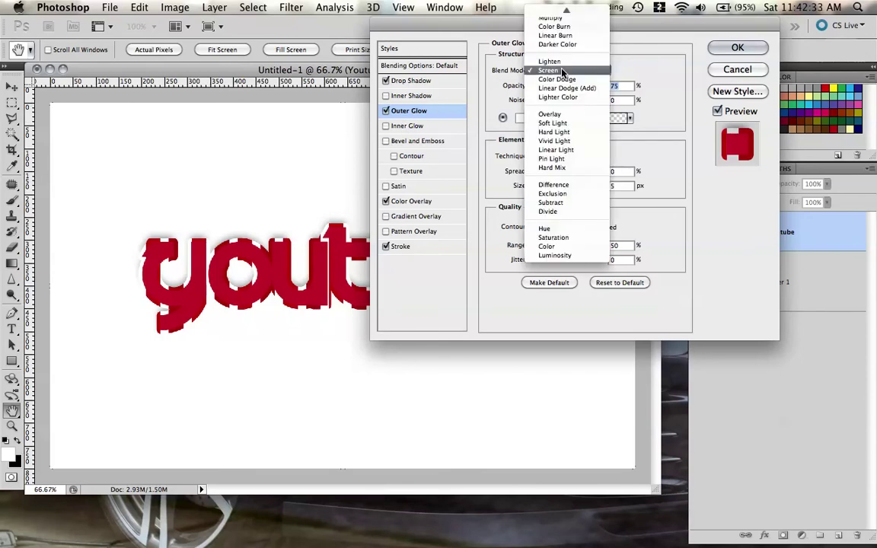
{"action": "left_click", "coordinate": [571, 9]}
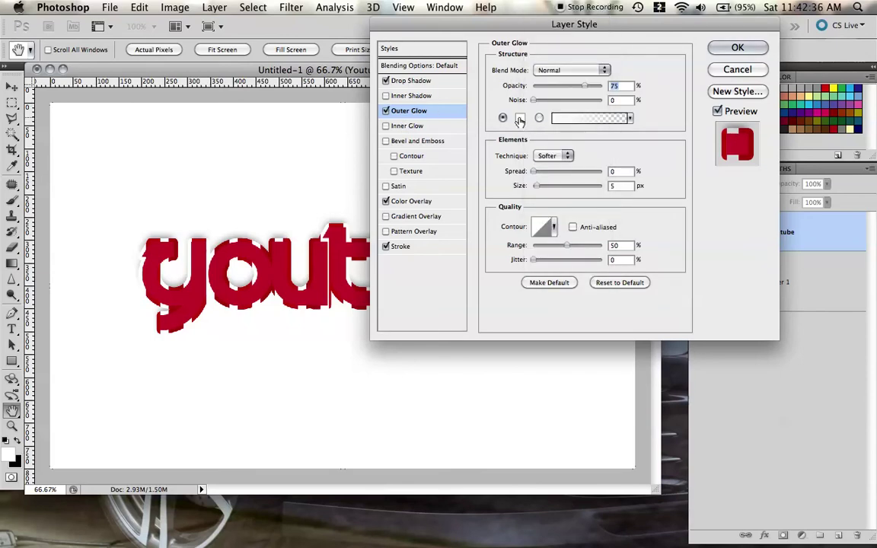
{"action": "left_click", "coordinate": [518, 117]}
{"action": "left_click", "coordinate": [624, 126]}
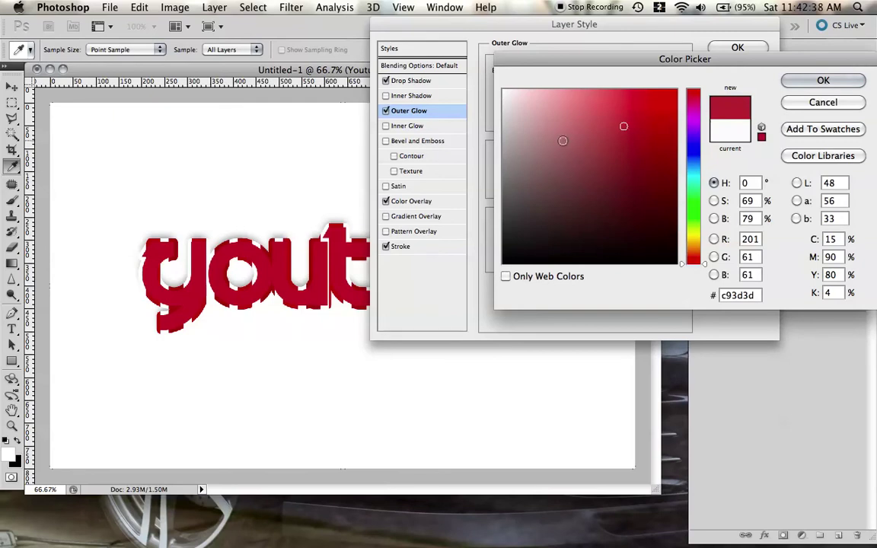
{"action": "left_click_drag", "start_coordinate": [629, 150], "coordinate": [617, 165]}
{"action": "key", "text": "Return"}
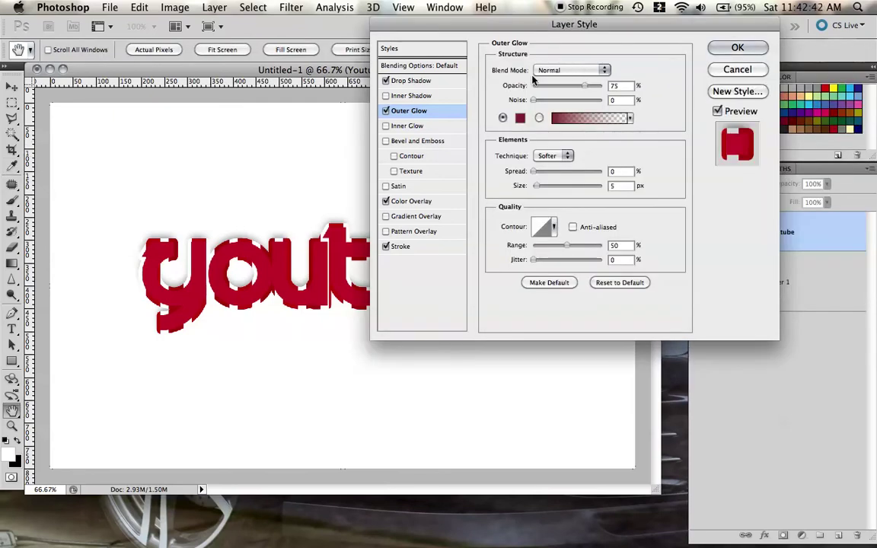
- Try 91% opacity and a larger size for the outer glow and switch the effect off
{"action": "left_click_drag", "start_coordinate": [590, 89], "coordinate": [602, 86]}
{"action": "mouse_move", "coordinate": [537, 185]}
{"action": "left_mouse_down"}
{"action": "mouse_move", "coordinate": [554, 186]}
{"action": "mouse_move", "coordinate": [538, 180]}
{"action": "left_mouse_up"}
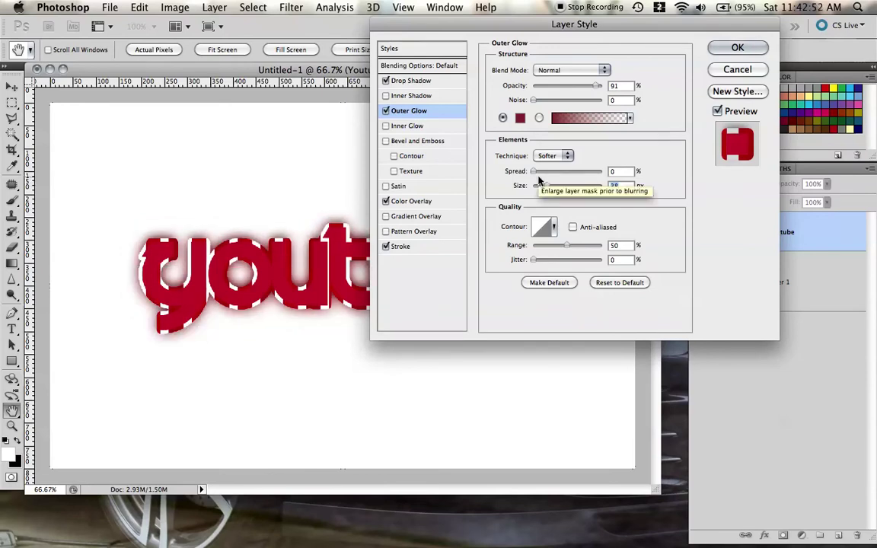
{"action": "left_click", "coordinate": [386, 111]}
- Try an Inner Glow effect at sizes of 68 px and 9 px and switch it off
{"action": "left_click", "coordinate": [425, 127]}
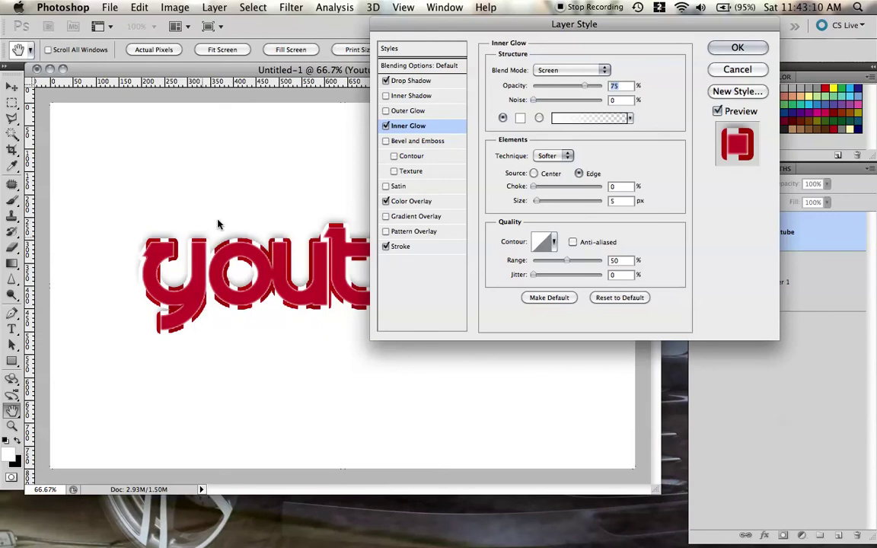
{"action": "left_click_drag", "start_coordinate": [545, 204], "coordinate": [553, 201]}
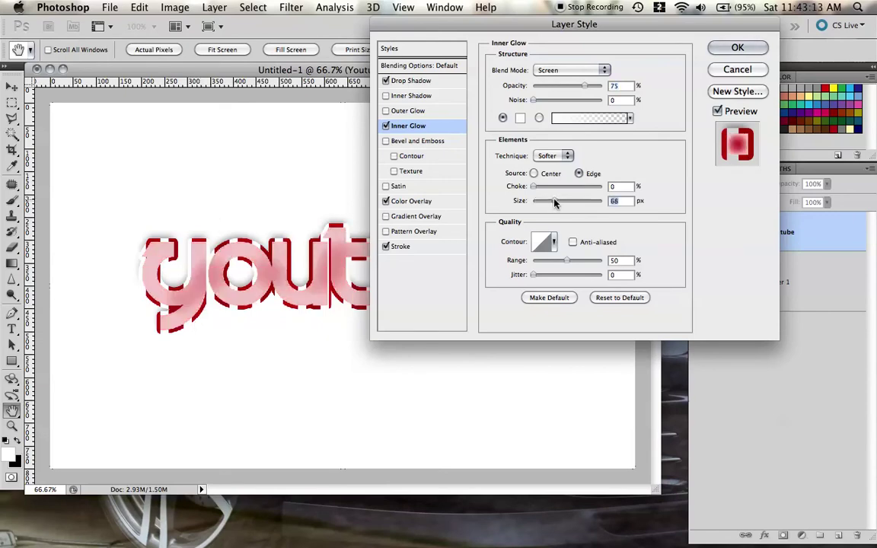
{"action": "left_click", "coordinate": [539, 204]}
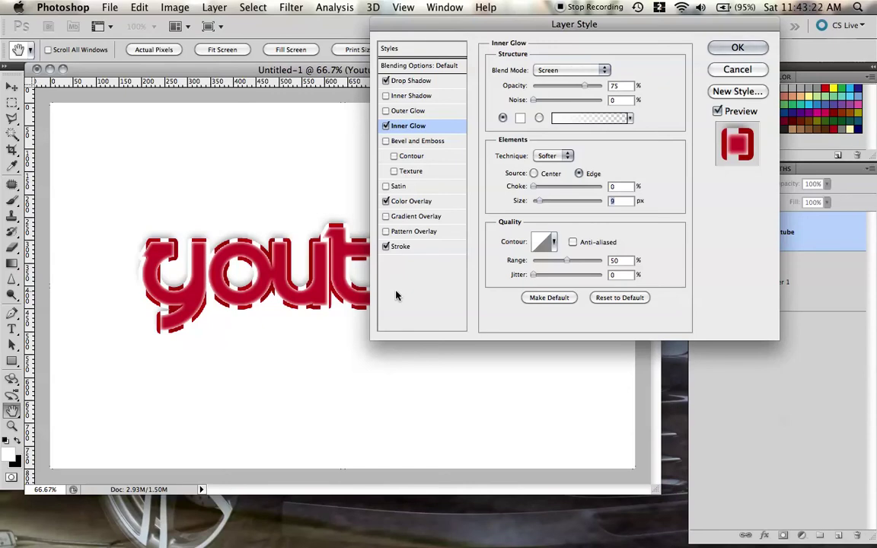
{"action": "left_click", "coordinate": [385, 127]}
- Add a Bevel and Emboss effect with 101% depth, 4 px soften and a gray shadow color
{"action": "left_click", "coordinate": [386, 141]}
{"action": "left_click", "coordinate": [444, 143]}
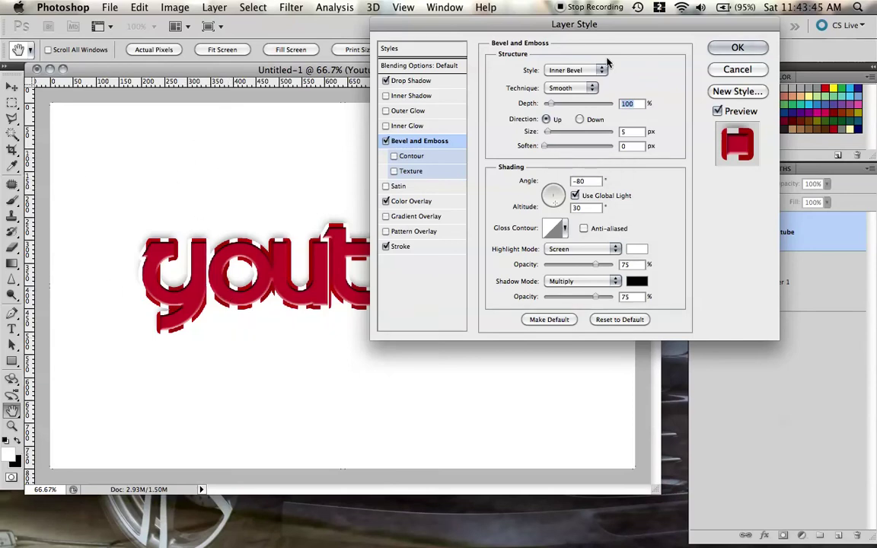
{"action": "mouse_move", "coordinate": [548, 103]}
{"action": "left_mouse_down"}
{"action": "mouse_move", "coordinate": [592, 106]}
{"action": "mouse_move", "coordinate": [551, 106]}
{"action": "left_mouse_up"}
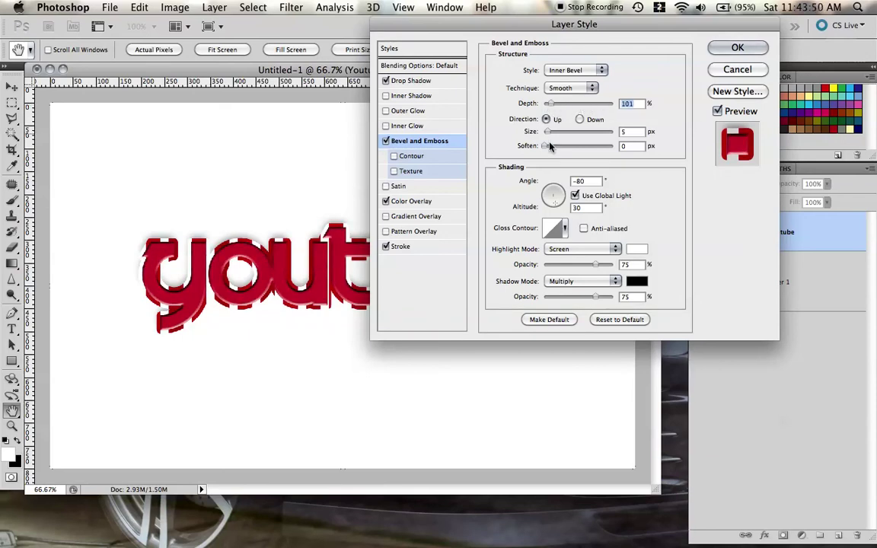
{"action": "left_click_drag", "start_coordinate": [547, 146], "coordinate": [564, 147]}
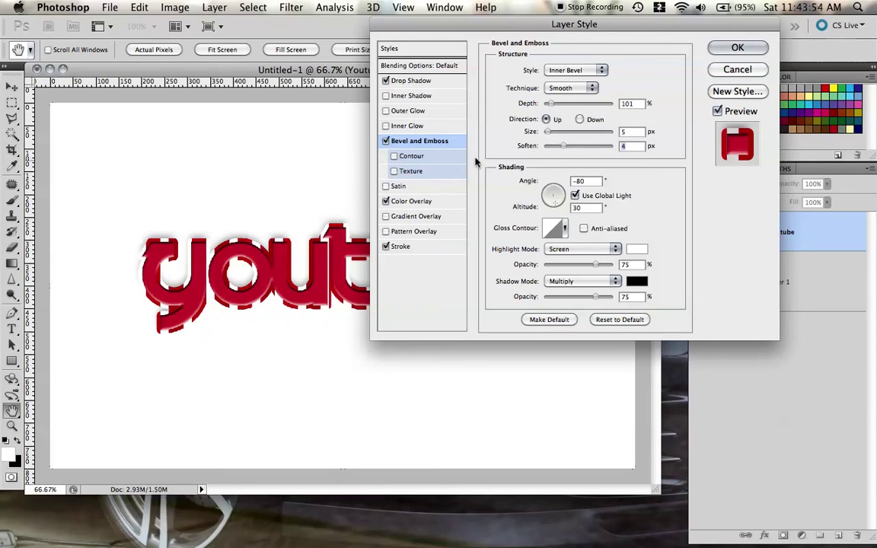
{"action": "left_click", "coordinate": [636, 282]}
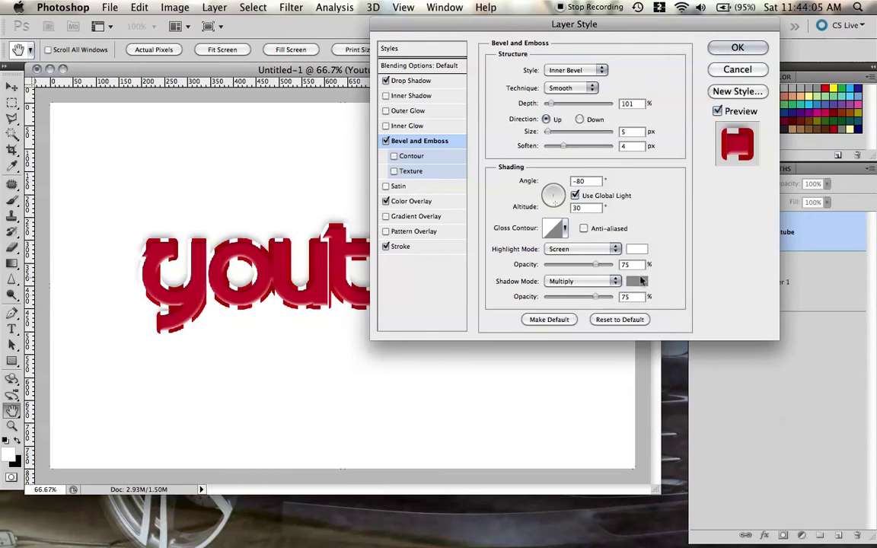
- Move the Layer Style dialog slightly away and add a Satin effect in Multiply blend mode to the text
{"action": "left_click_drag", "start_coordinate": [463, 24], "coordinate": [441, 45]}
{"action": "left_click", "coordinate": [363, 206]}
{"action": "left_click", "coordinate": [382, 207]}
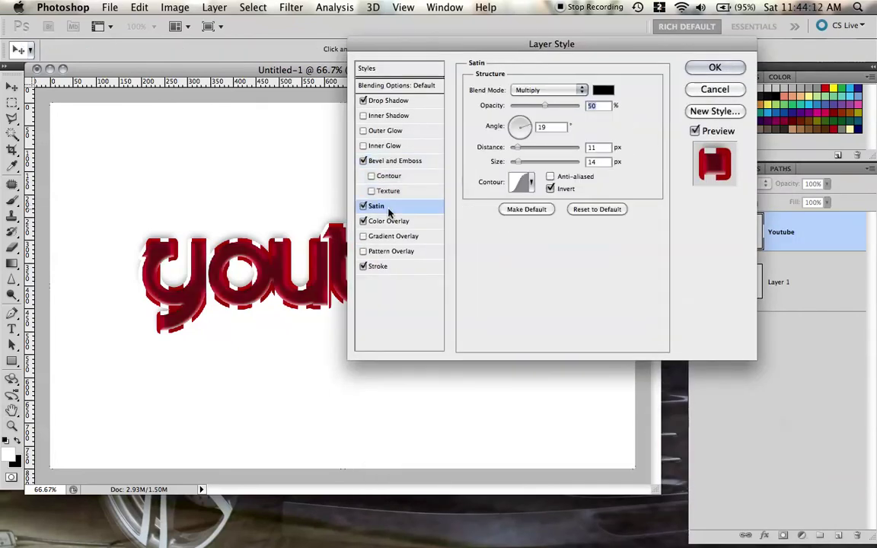
{"action": "left_click", "coordinate": [532, 92]}
{"action": "left_click", "coordinate": [623, 71]}
- Set the satin's color to a muted light blue, its opacity to 62% and its distance to 40 px
{"action": "left_click", "coordinate": [604, 90]}
{"action": "left_click_drag", "start_coordinate": [515, 127], "coordinate": [504, 114]}
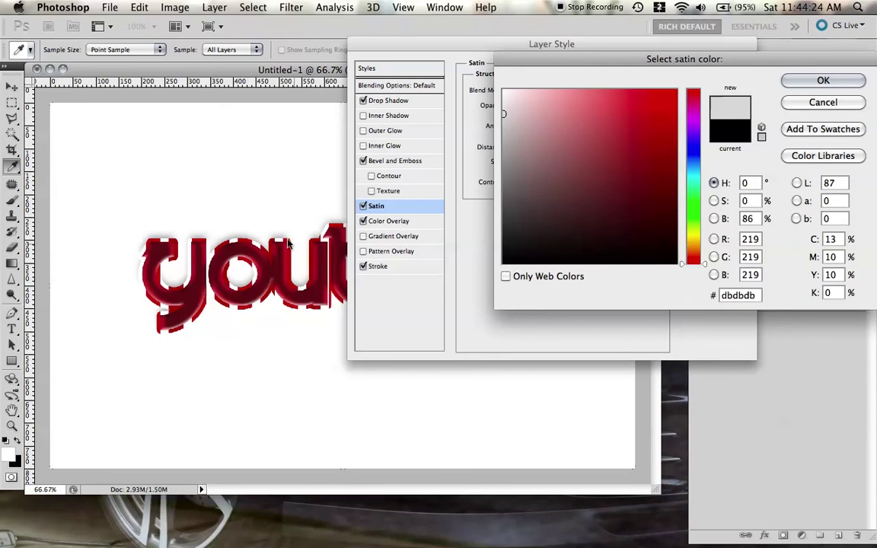
{"action": "left_click_drag", "start_coordinate": [503, 113], "coordinate": [507, 148]}
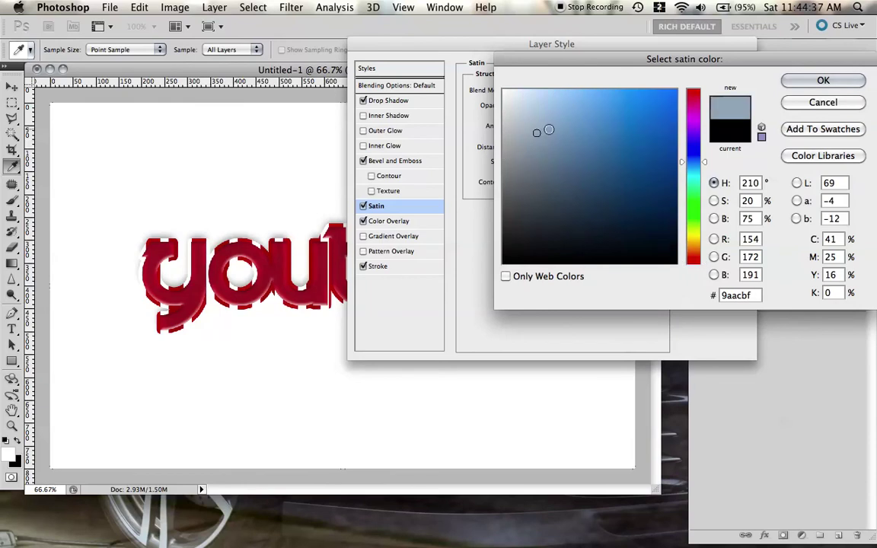
{"action": "left_click_drag", "start_coordinate": [548, 130], "coordinate": [560, 122]}
{"action": "left_click", "coordinate": [792, 80]}
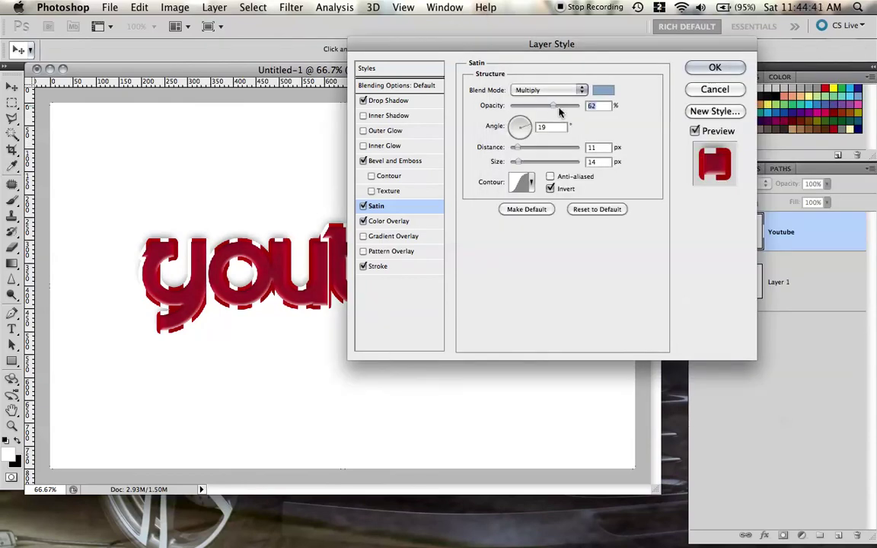
{"action": "left_click_drag", "start_coordinate": [517, 147], "coordinate": [538, 149]}
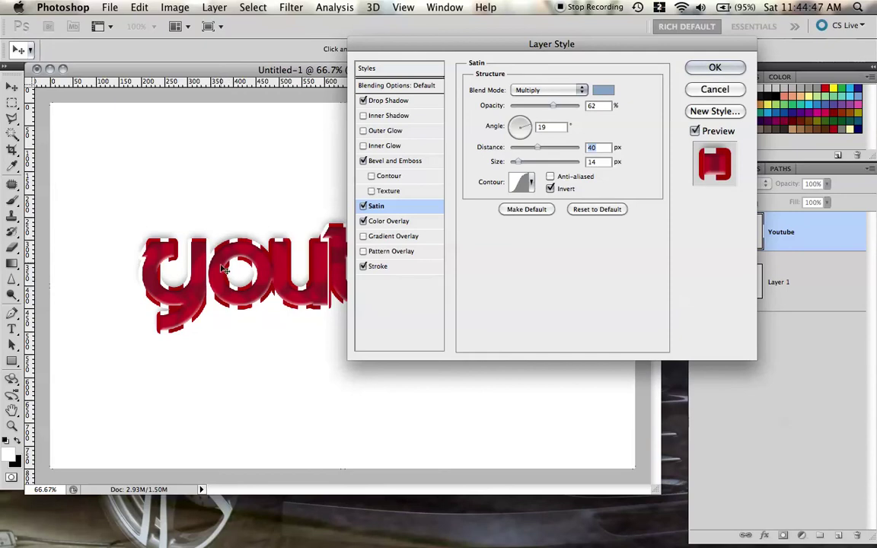
- Examine the satin's Gaussian contour curve and the list of presets in the Contour Editor
{"action": "left_click", "coordinate": [521, 182]}
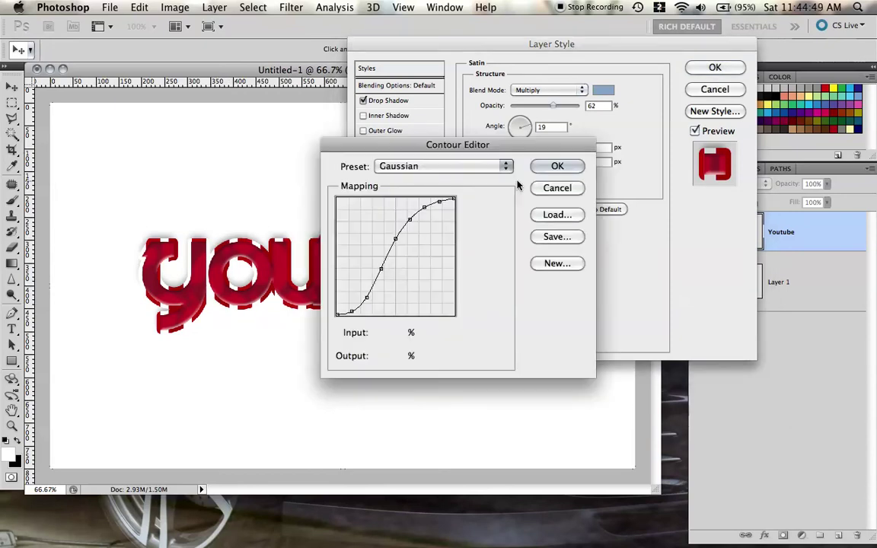
{"action": "left_click", "coordinate": [442, 167]}
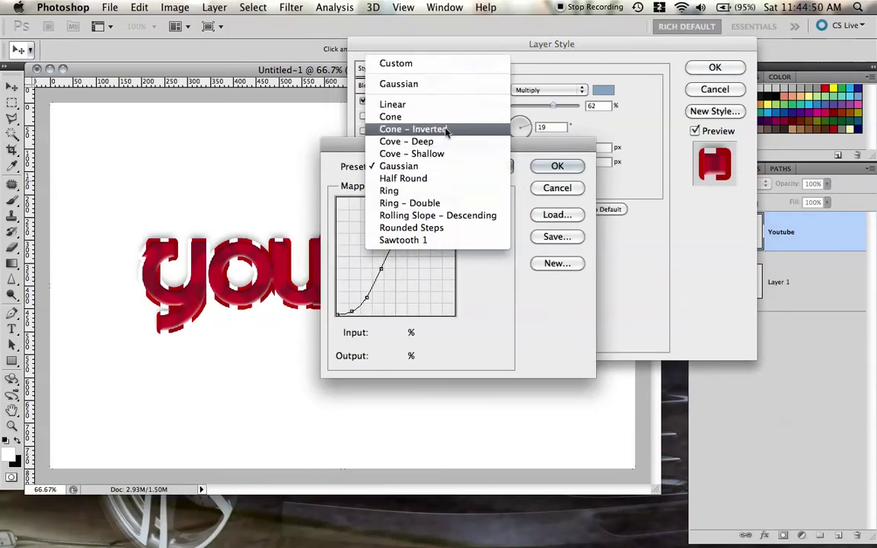
{"action": "left_click", "coordinate": [560, 164]}
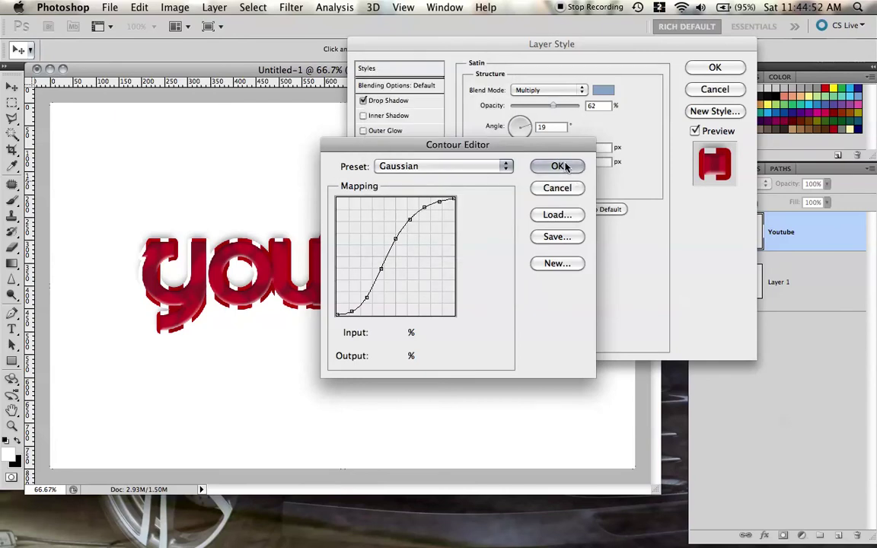
{"action": "left_click", "coordinate": [561, 166]}
- Try several contour presets for the satin effect and choose Cove - Shallow
{"action": "left_click", "coordinate": [533, 184]}
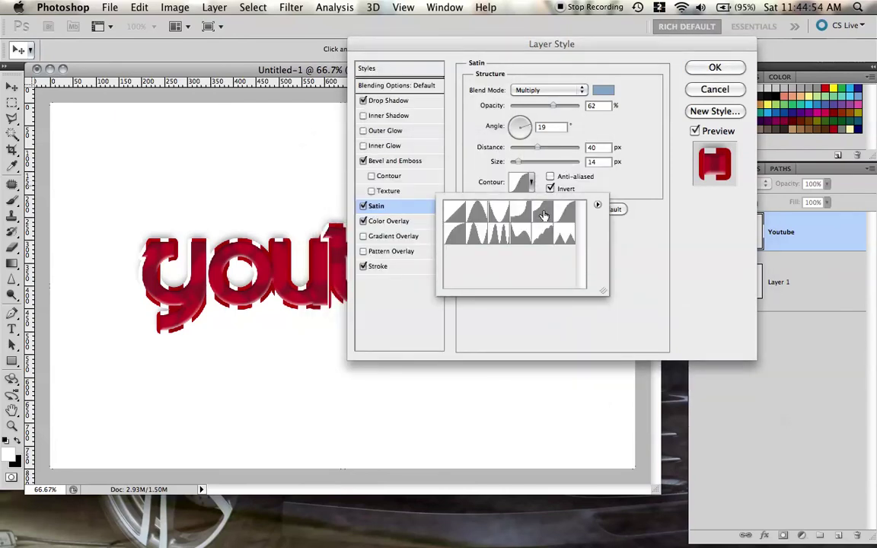
{"action": "left_click", "coordinate": [501, 219]}
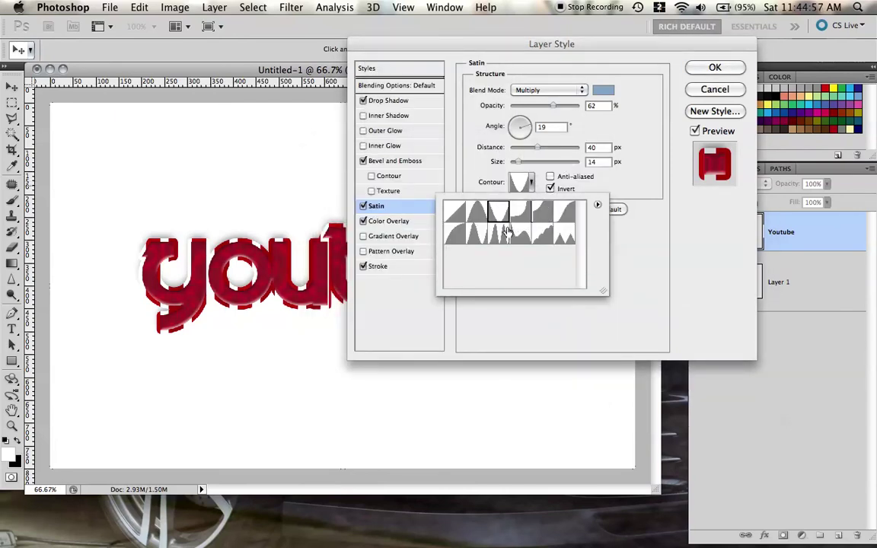
{"action": "left_click", "coordinate": [529, 217]}
{"action": "left_click", "coordinate": [544, 218]}
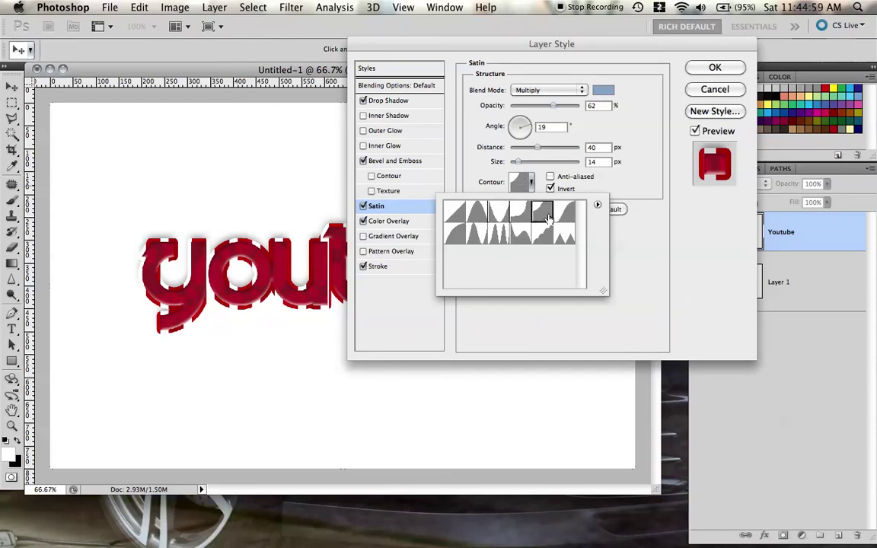
{"action": "left_click", "coordinate": [476, 214]}
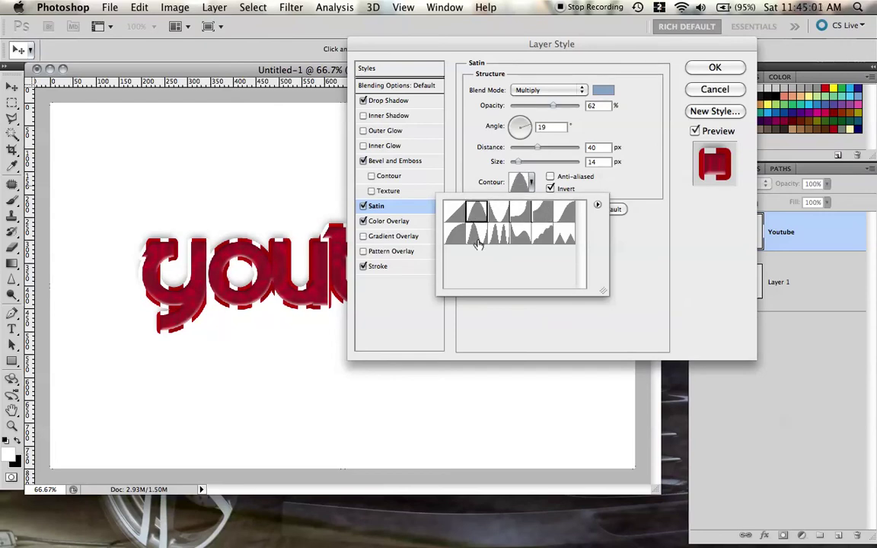
{"action": "left_click", "coordinate": [500, 236]}
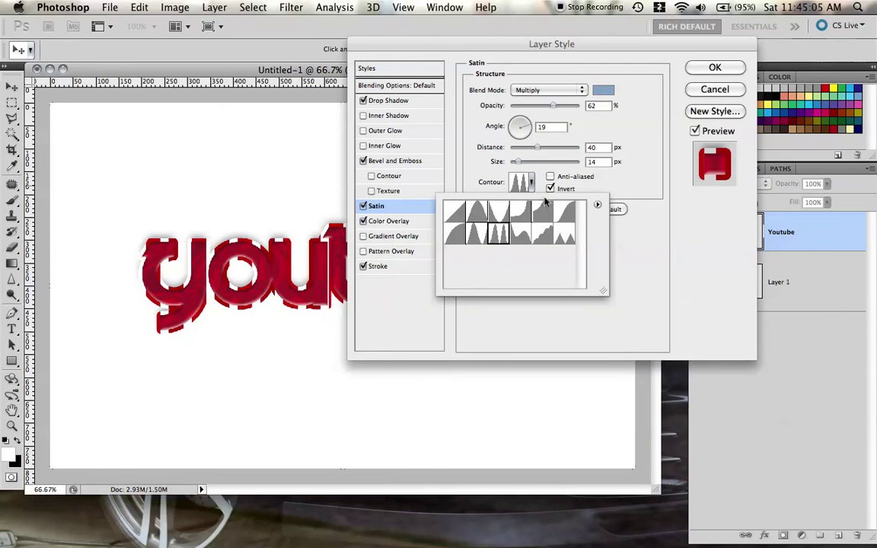
{"action": "left_click", "coordinate": [542, 212]}
{"action": "left_click", "coordinate": [563, 219]}
{"action": "left_click", "coordinate": [542, 219]}
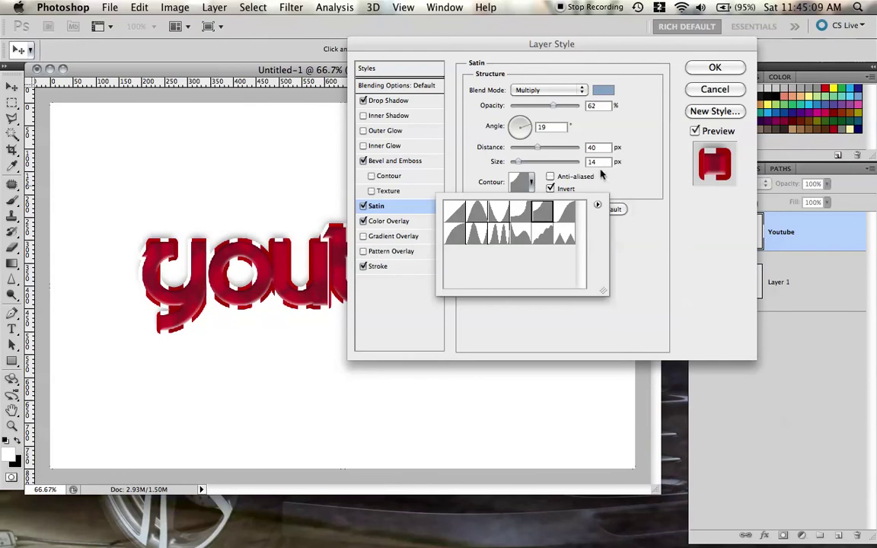
{"action": "left_click", "coordinate": [531, 168]}
- Review the Color Overlay settings and apply the layer effects to the Youtube text layer
{"action": "left_click", "coordinate": [418, 225]}
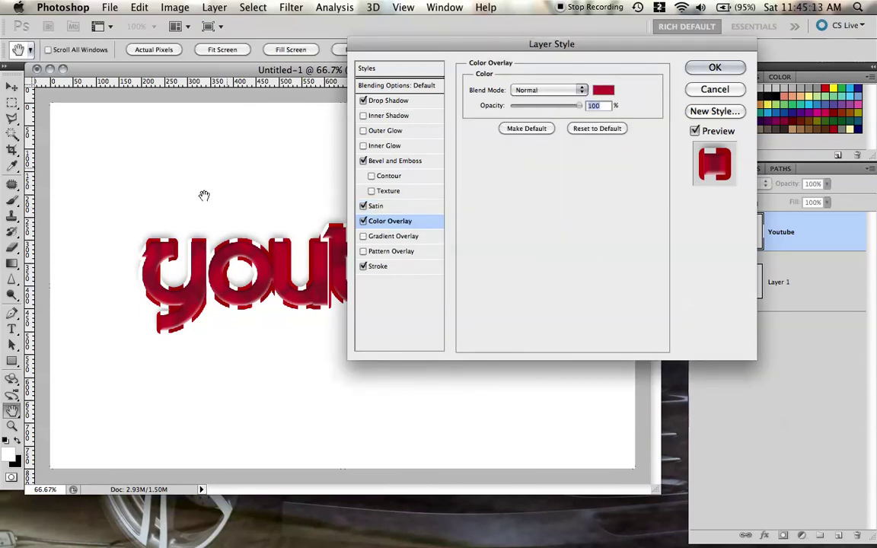
{"action": "key", "text": "Return"}
{"action": "key", "text": "v"}
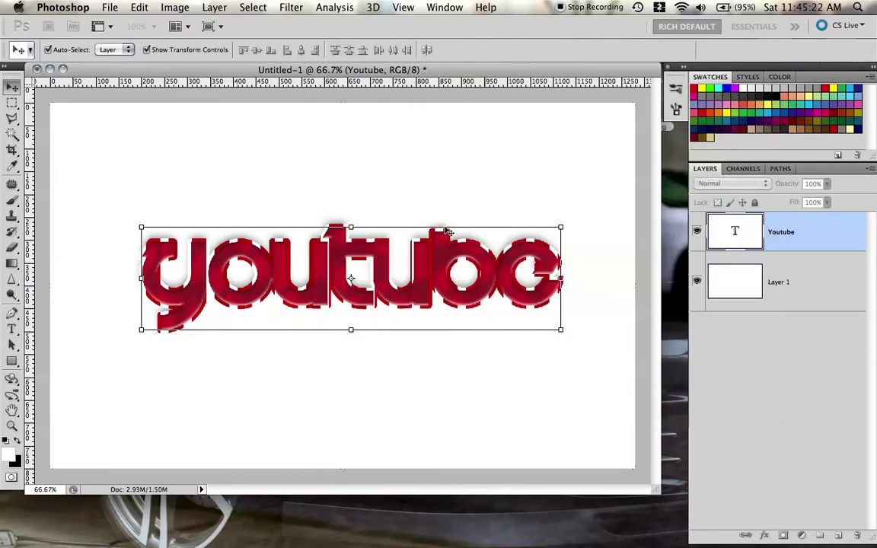
{"action": "key", "text": "super+plus"}
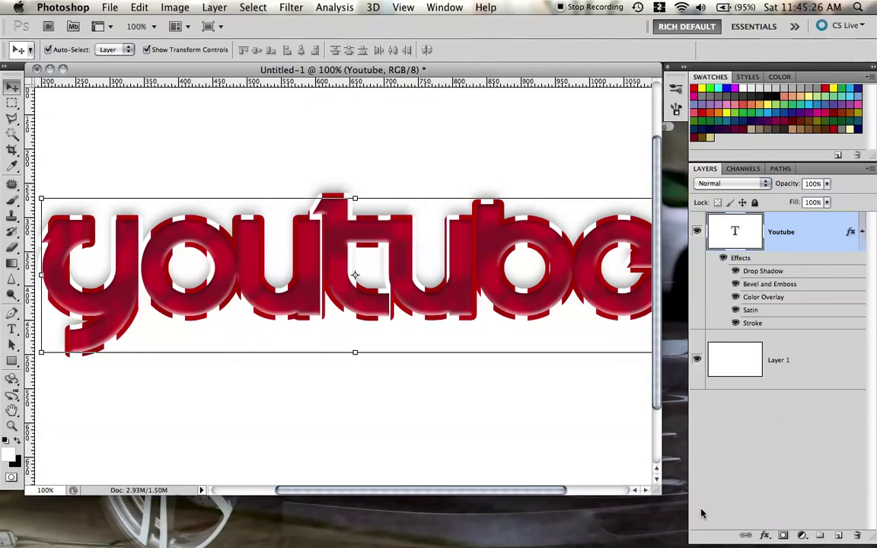
- Enlarge the document window and select the background layer, Layer 1
{"action": "left_click_drag", "start_coordinate": [720, 515], "coordinate": [739, 511]}
{"action": "left_click", "coordinate": [483, 403]}
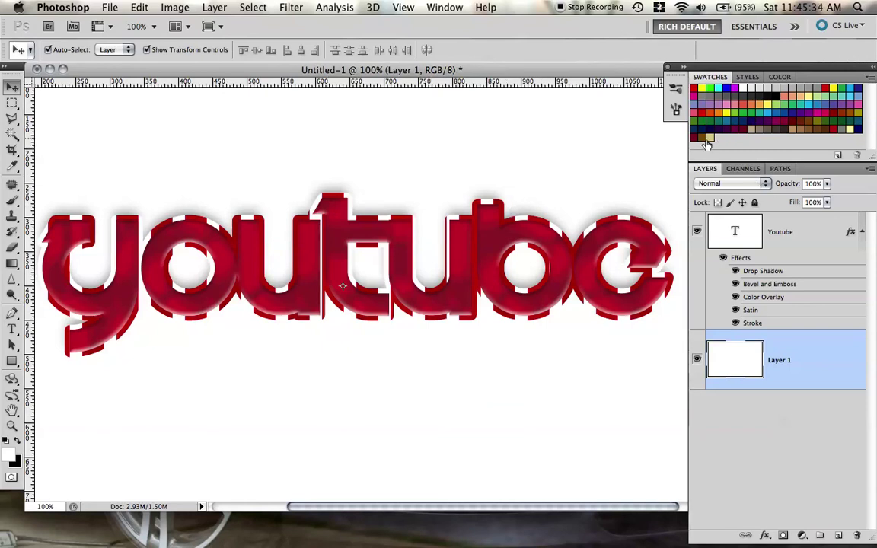
- Preview the Youtube text with its stroke hidden, restore it, and change the stroke's fill type to Gradient
{"action": "left_click", "coordinate": [737, 324]}
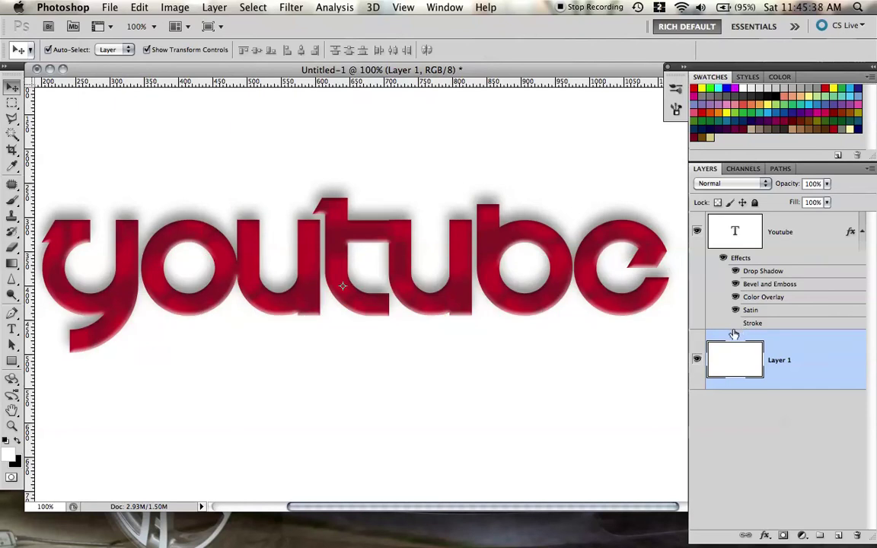
{"action": "left_click", "coordinate": [735, 323]}
{"action": "left_click", "coordinate": [770, 325]}
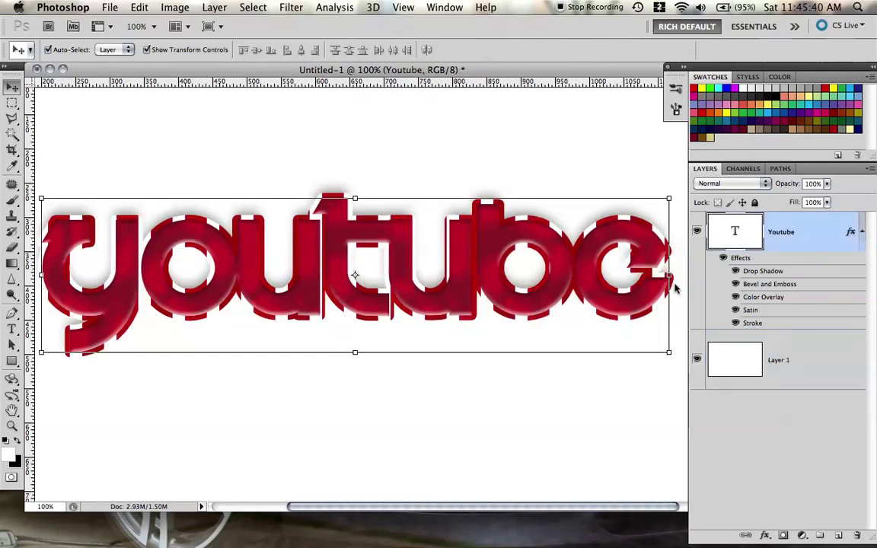
{"action": "double_click", "coordinate": [777, 327]}
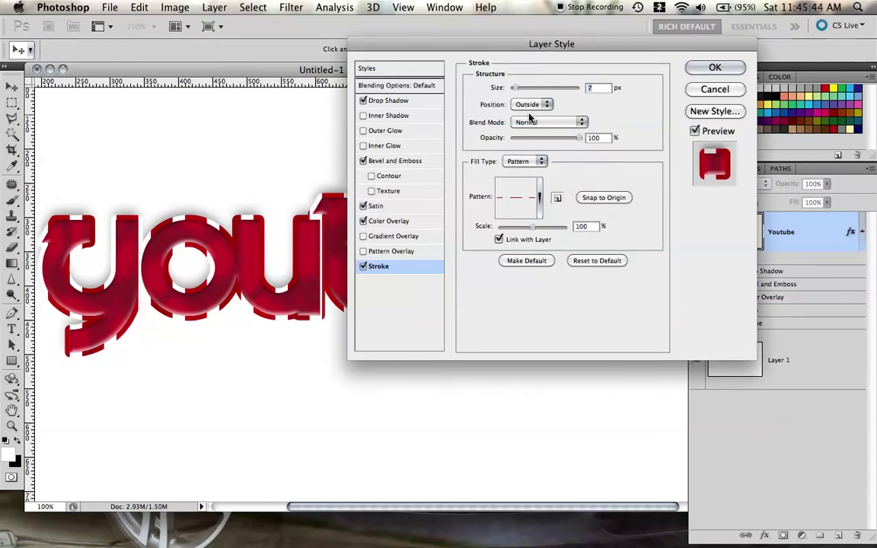
{"action": "left_click", "coordinate": [530, 205]}
{"action": "left_click", "coordinate": [533, 182]}
{"action": "left_click", "coordinate": [526, 161]}
{"action": "left_click", "coordinate": [518, 153]}
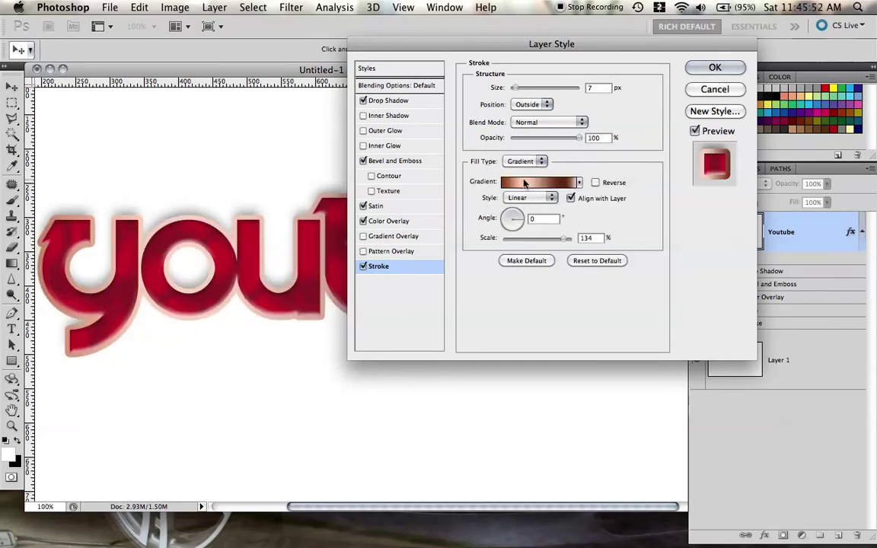
- Examine the stroke's Copper gradient and its color stops in the Gradient Editor
{"action": "left_click", "coordinate": [547, 185]}
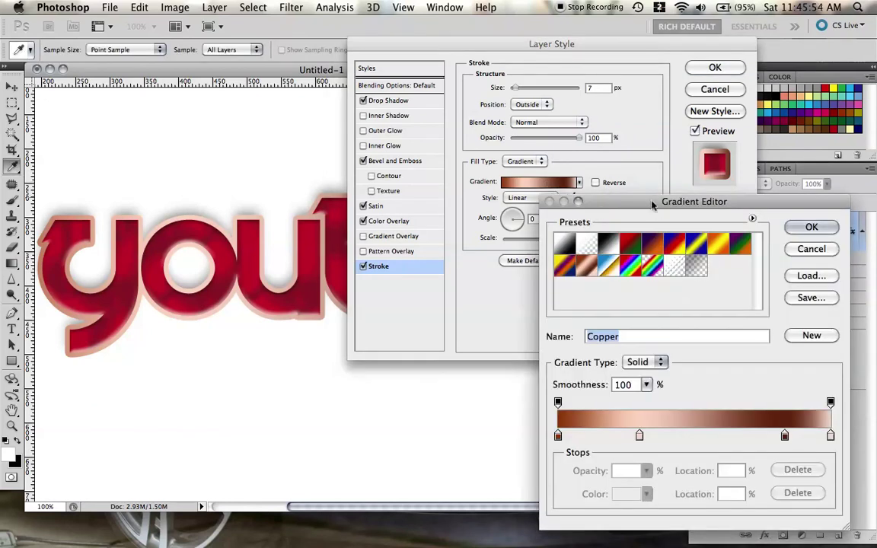
{"action": "left_click_drag", "start_coordinate": [689, 204], "coordinate": [506, 66]}
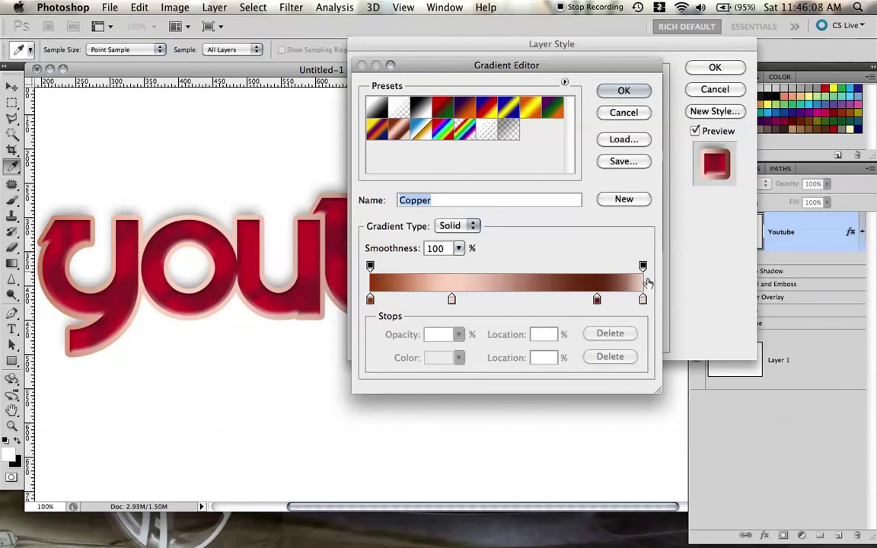
{"action": "left_click", "coordinate": [624, 92]}
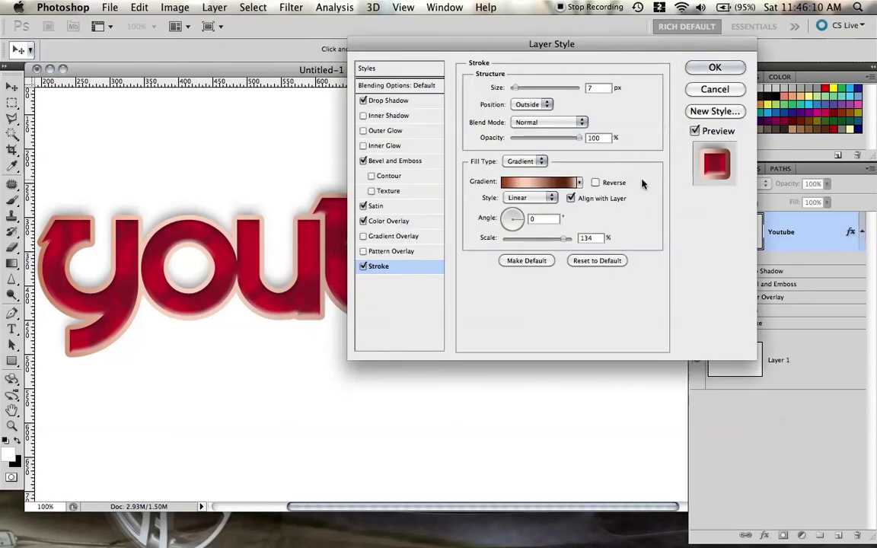
- Try reversing the stroke gradient, restore its original direction, and apply the gradient stroke to the Youtube text layer
{"action": "left_click_drag", "start_coordinate": [488, 43], "coordinate": [531, 23]}
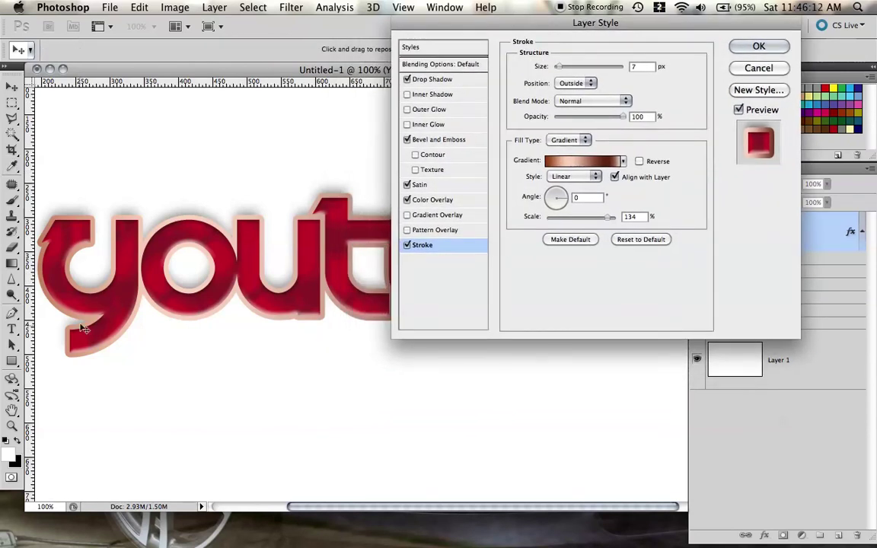
{"action": "left_click", "coordinate": [640, 162]}
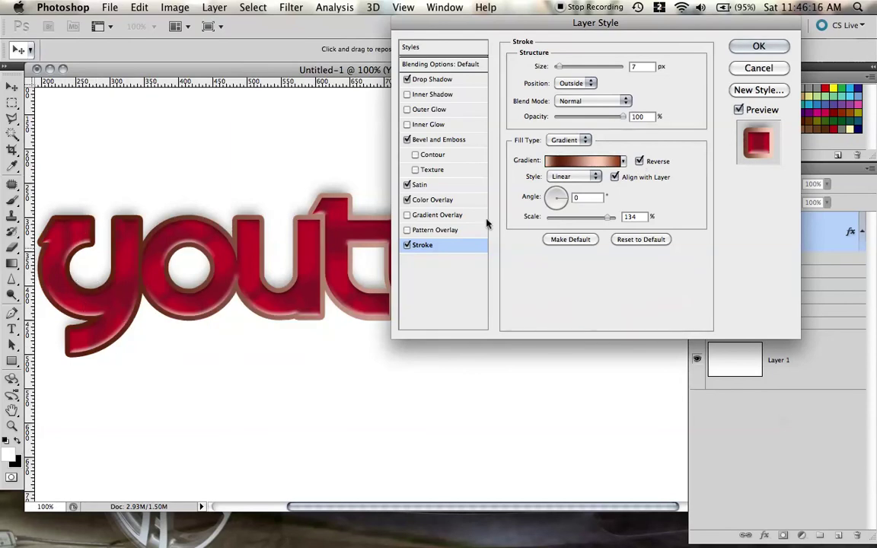
{"action": "mouse_move", "coordinate": [501, 25]}
{"action": "left_mouse_down"}
{"action": "mouse_move", "coordinate": [487, 329]}
{"action": "mouse_move", "coordinate": [493, 80]}
{"action": "mouse_move", "coordinate": [527, 79]}
{"action": "left_mouse_up"}
{"action": "left_click", "coordinate": [521, 213]}
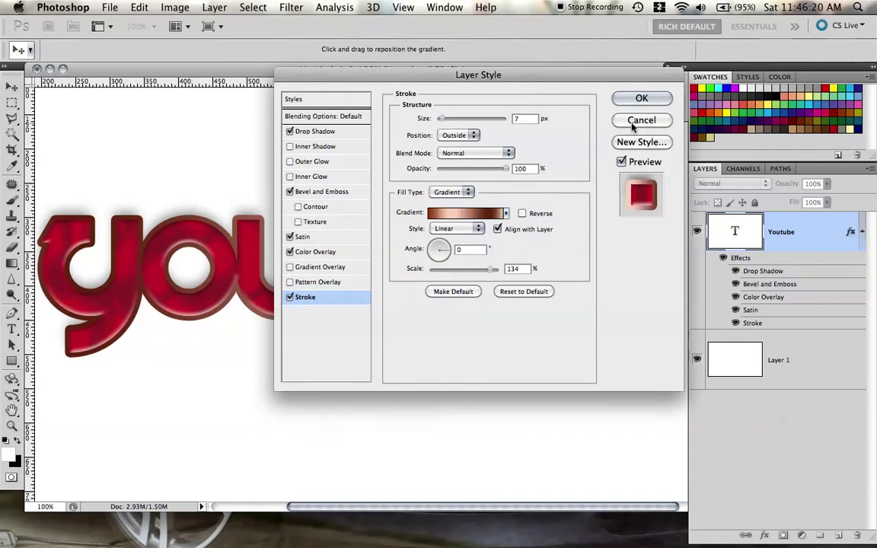
{"action": "left_click", "coordinate": [642, 98]}
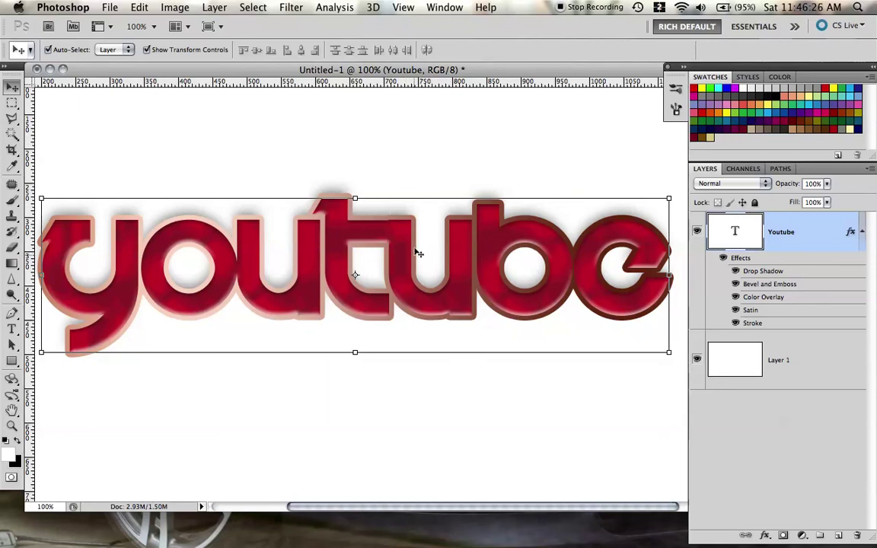
- Zoom out to 50% to view the whole canvas with the styled text, leaving no layer selected
{"action": "left_click", "coordinate": [479, 399]}
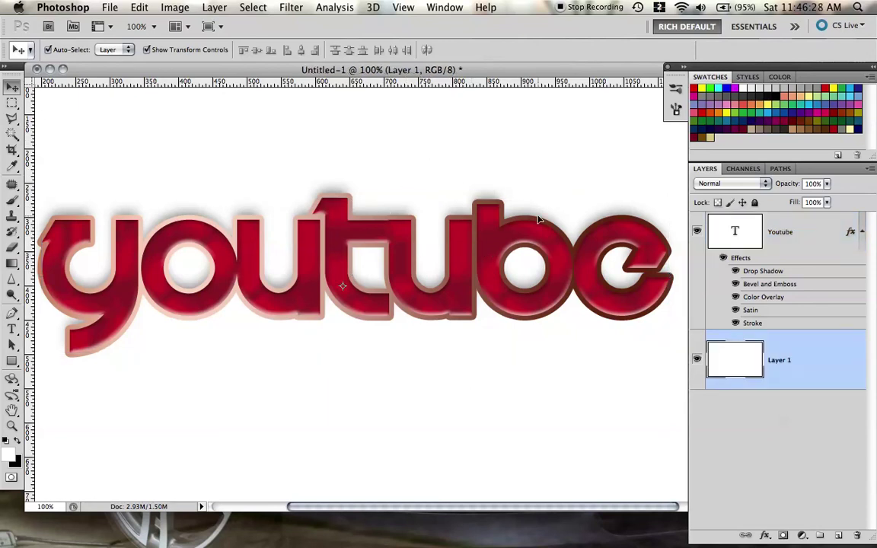
{"action": "key", "text": "super+minus"}
{"action": "key", "text": "super+minus"}
{"action": "key", "text": "super+equal"}
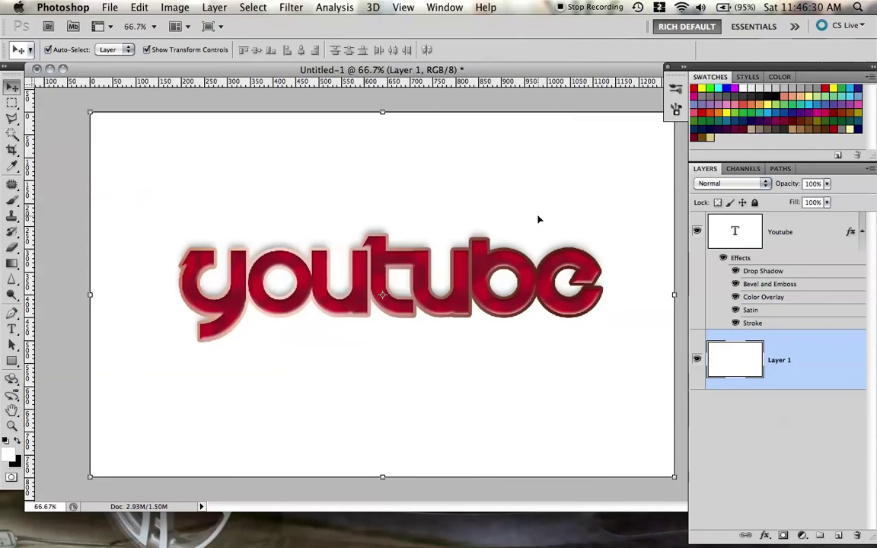
{"action": "key", "text": "super+minus"}
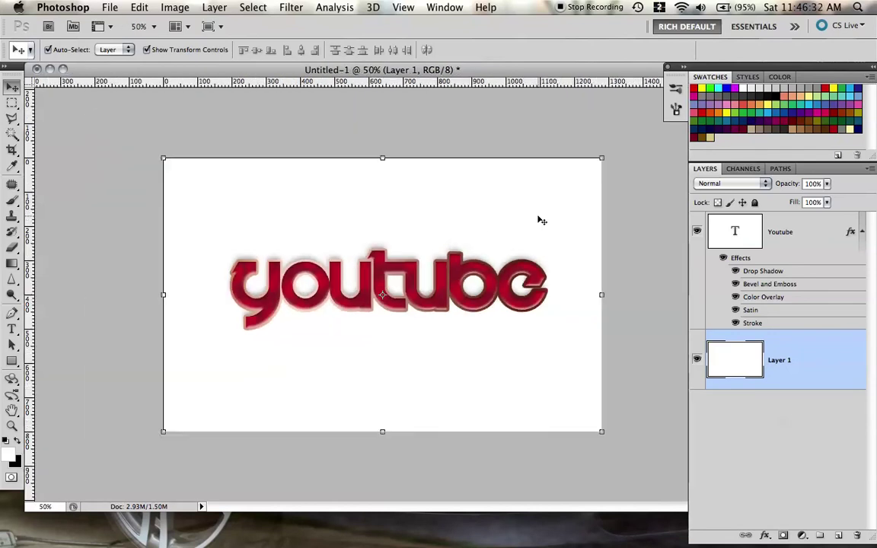
{"action": "left_click", "coordinate": [473, 133]}
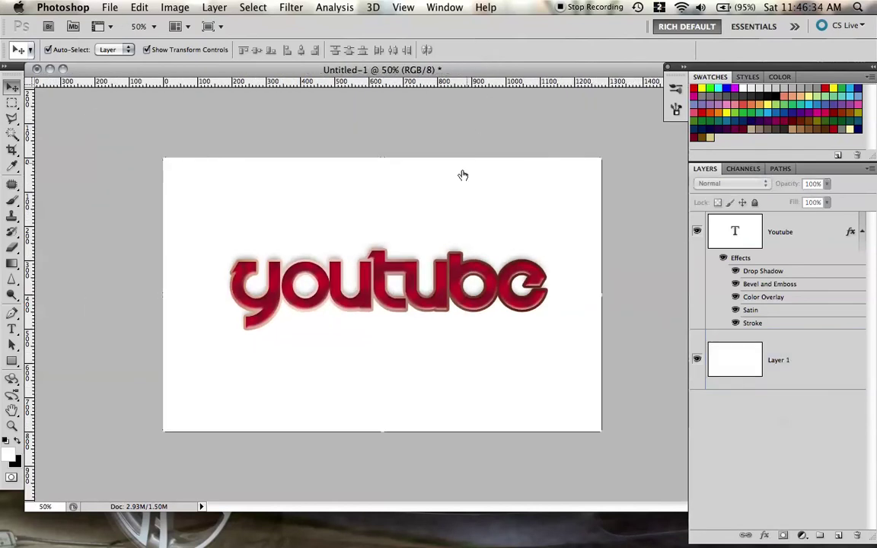